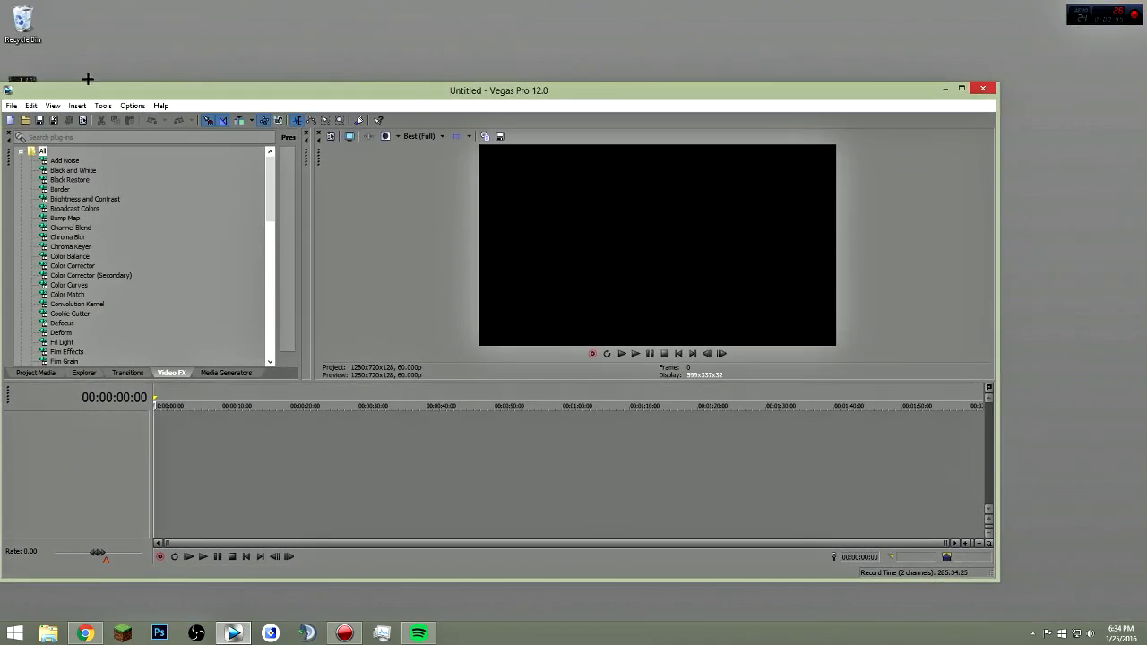
- Place the gameplay clip with its audio at the start of the timeline and maximize the program window
{"action": "left_click_drag", "start_coordinate": [148, 493], "coordinate": [148, 494]}
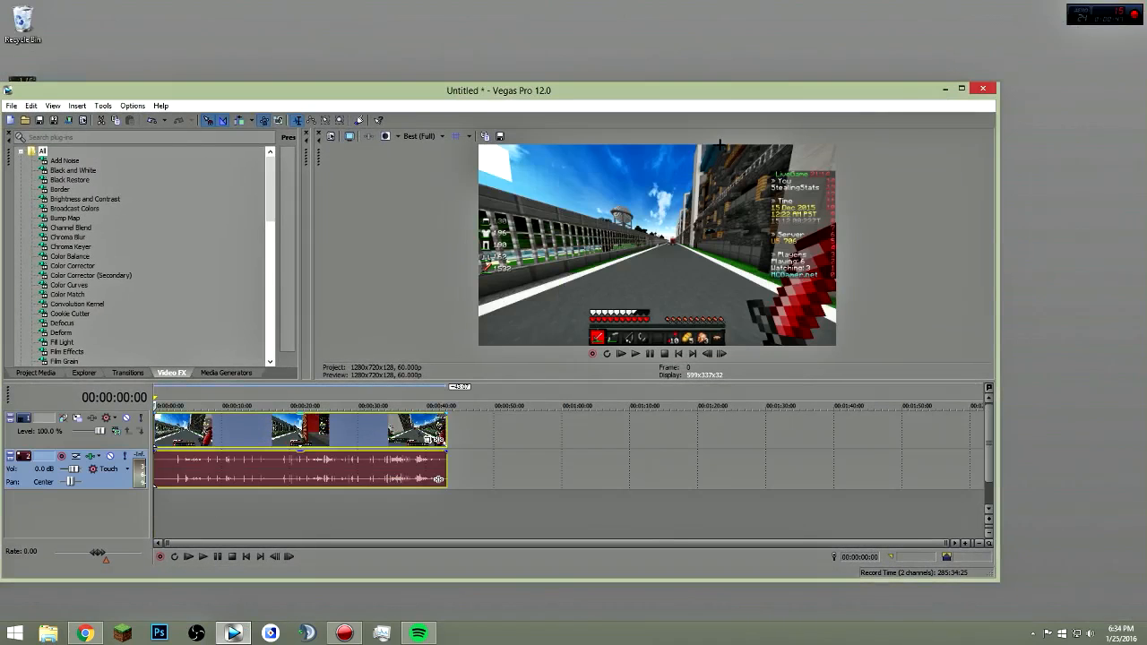
{"action": "left_click", "coordinate": [961, 88]}
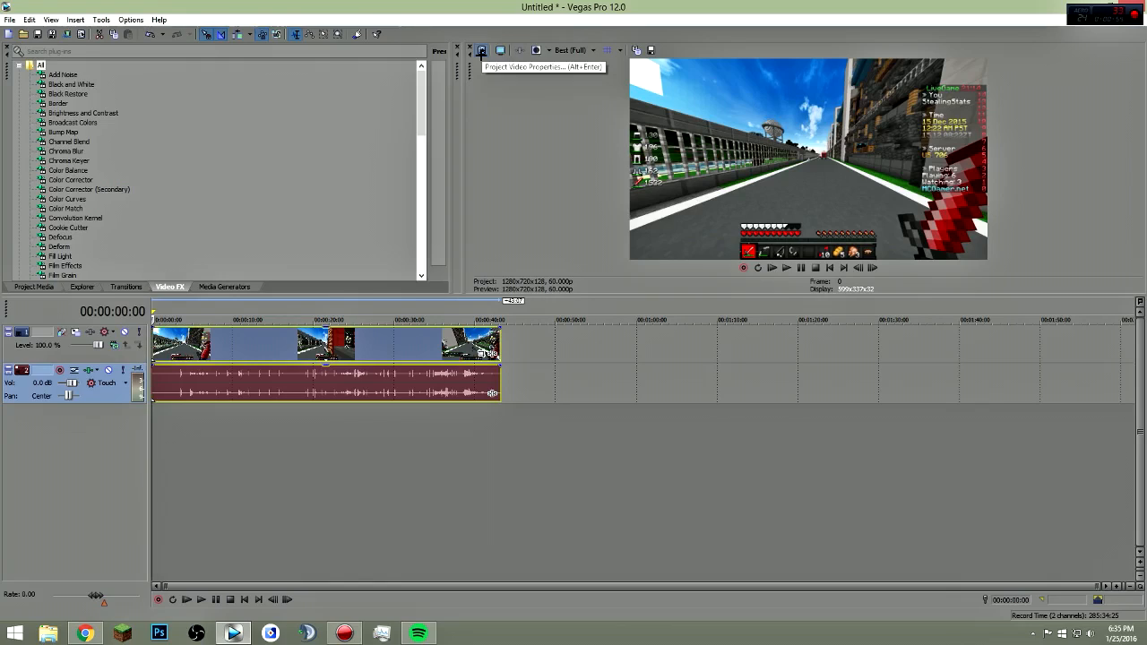
- Check the gameplay clip at several points in time and open the project video properties
{"action": "left_click", "coordinate": [388, 339]}
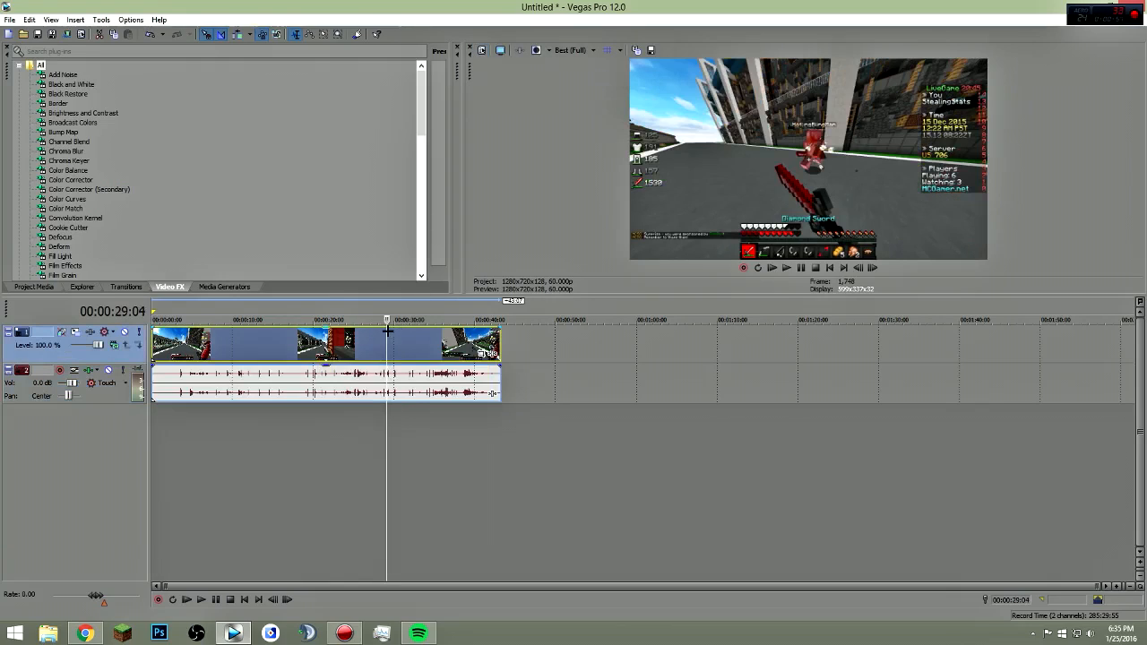
{"action": "left_click", "coordinate": [419, 337]}
{"action": "left_click", "coordinate": [476, 343]}
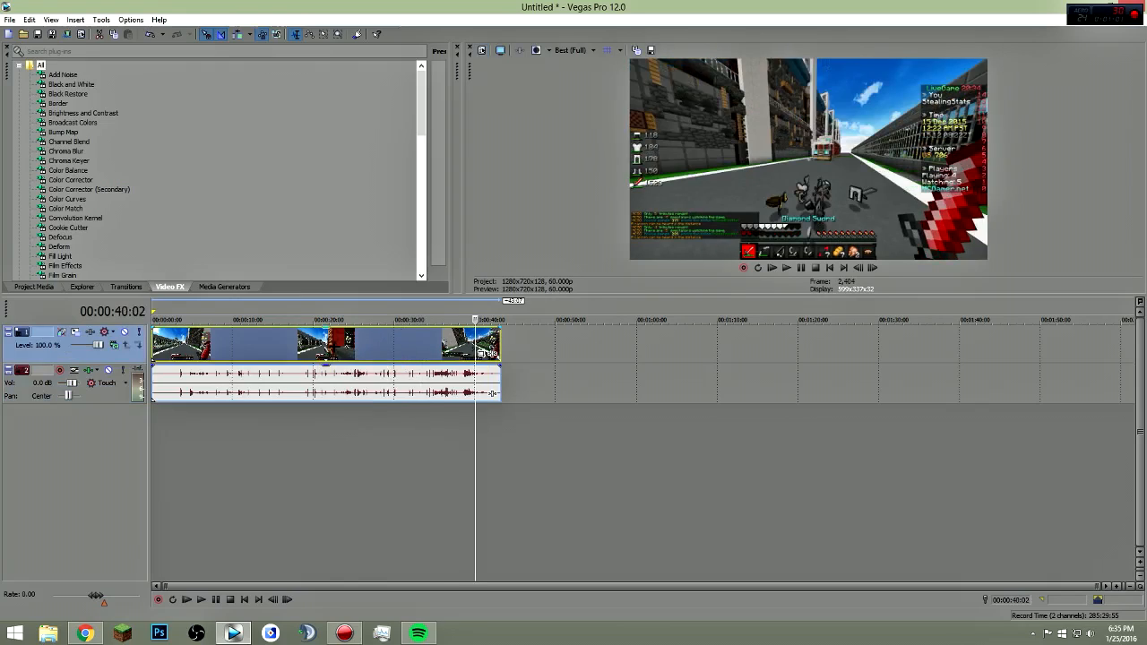
{"action": "left_click", "coordinate": [334, 352]}
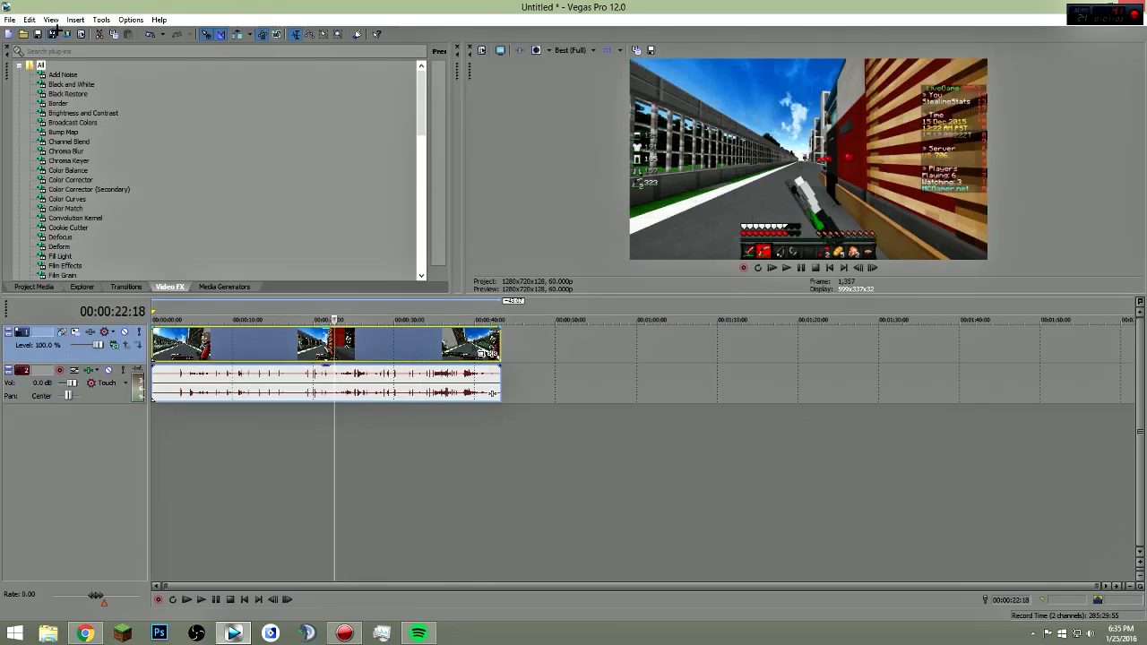
{"action": "left_click", "coordinate": [482, 50]}
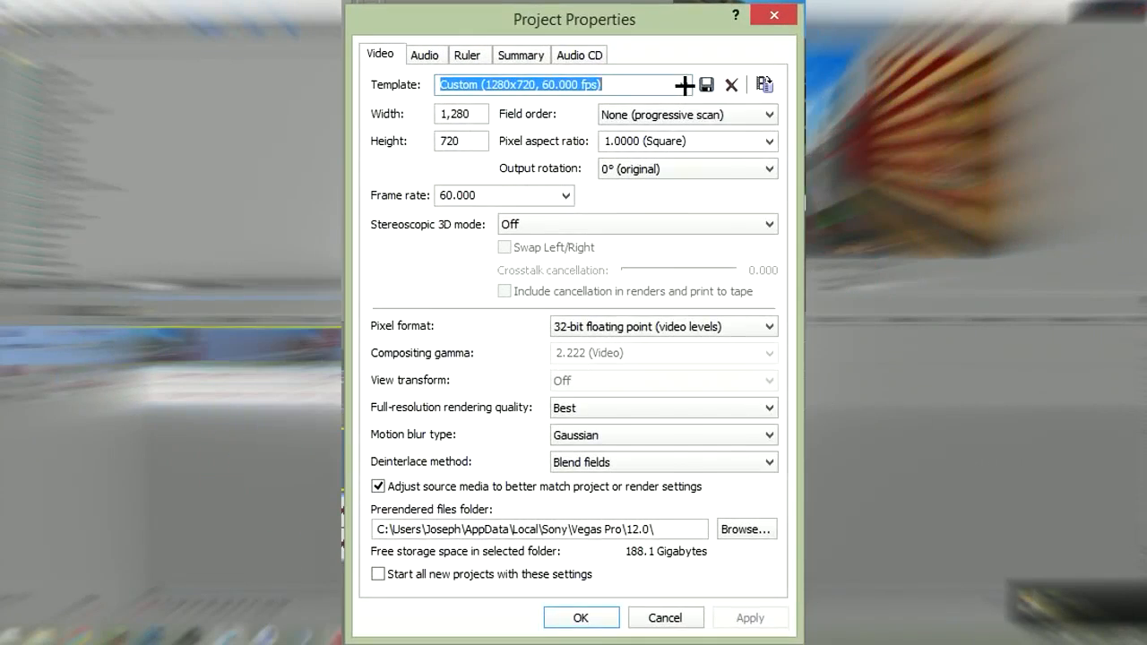
- Apply the HDV 720-30p (1280x720, 29.970 fps) template to the project
{"action": "left_click", "coordinate": [635, 130]}
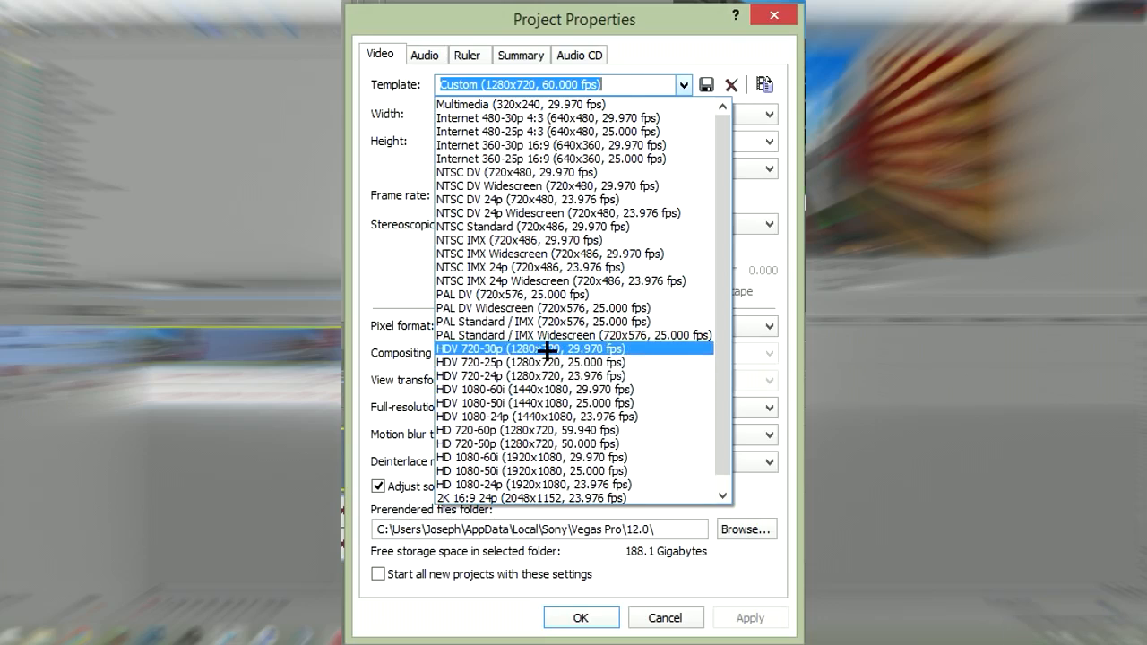
{"action": "left_click", "coordinate": [632, 348]}
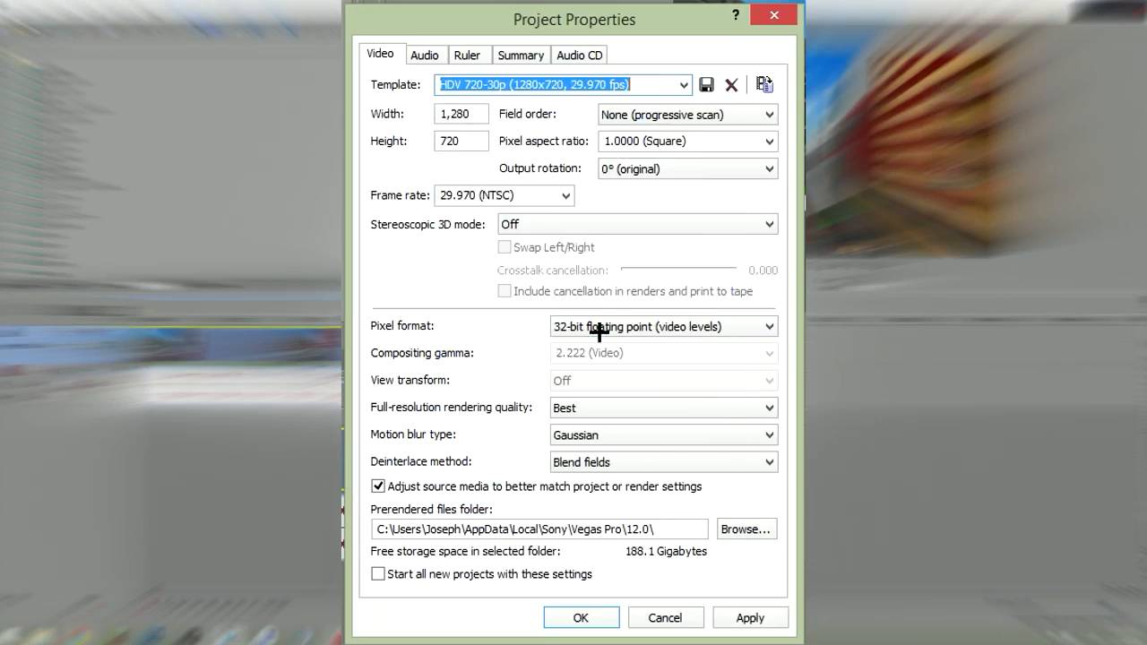
{"action": "left_click", "coordinate": [739, 617]}
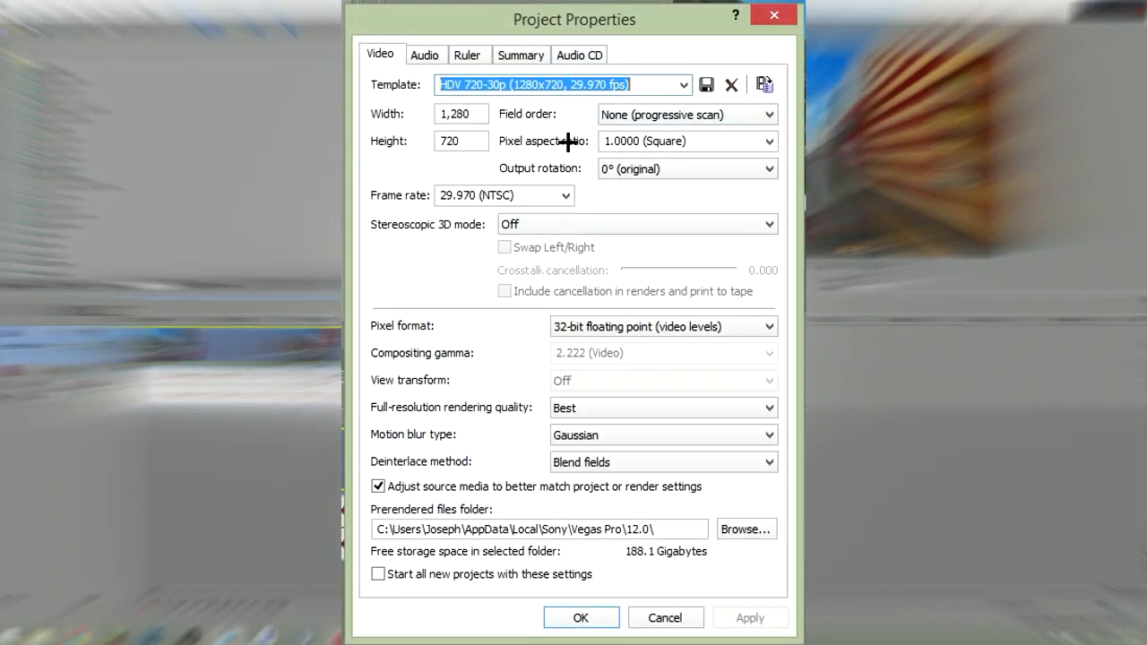
- Choose the HD 720-60p template, set the frame rate to 60, and apply these settings to all new projects
{"action": "left_click", "coordinate": [681, 85]}
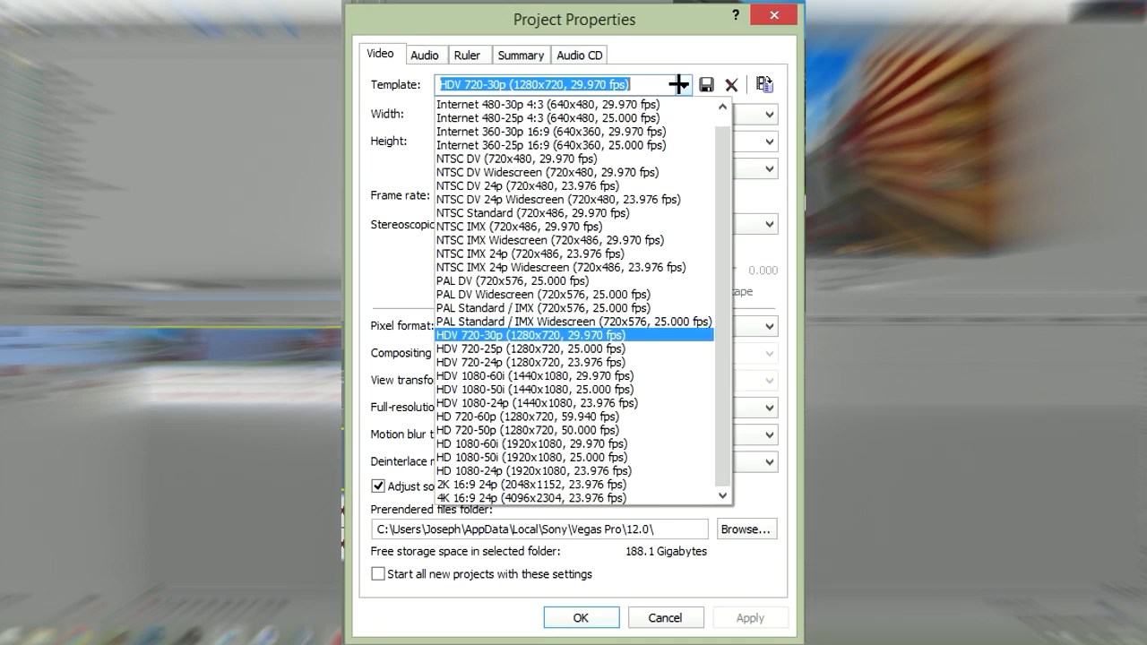
{"action": "left_click", "coordinate": [536, 416]}
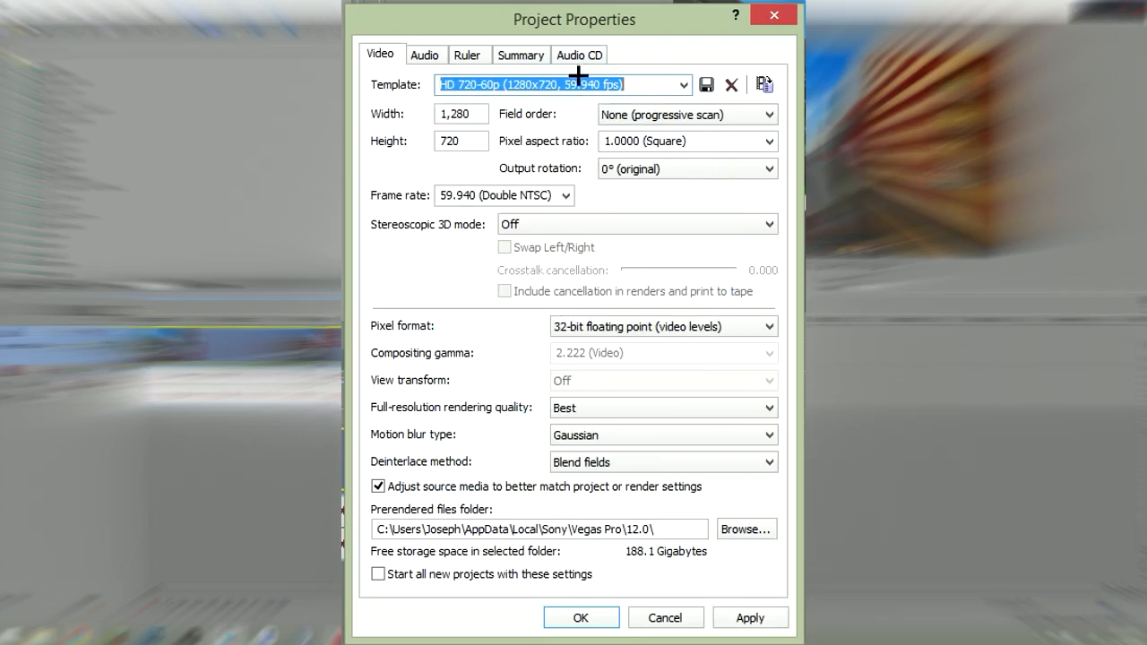
{"action": "left_click", "coordinate": [481, 194]}
{"action": "type", "text": "60"}
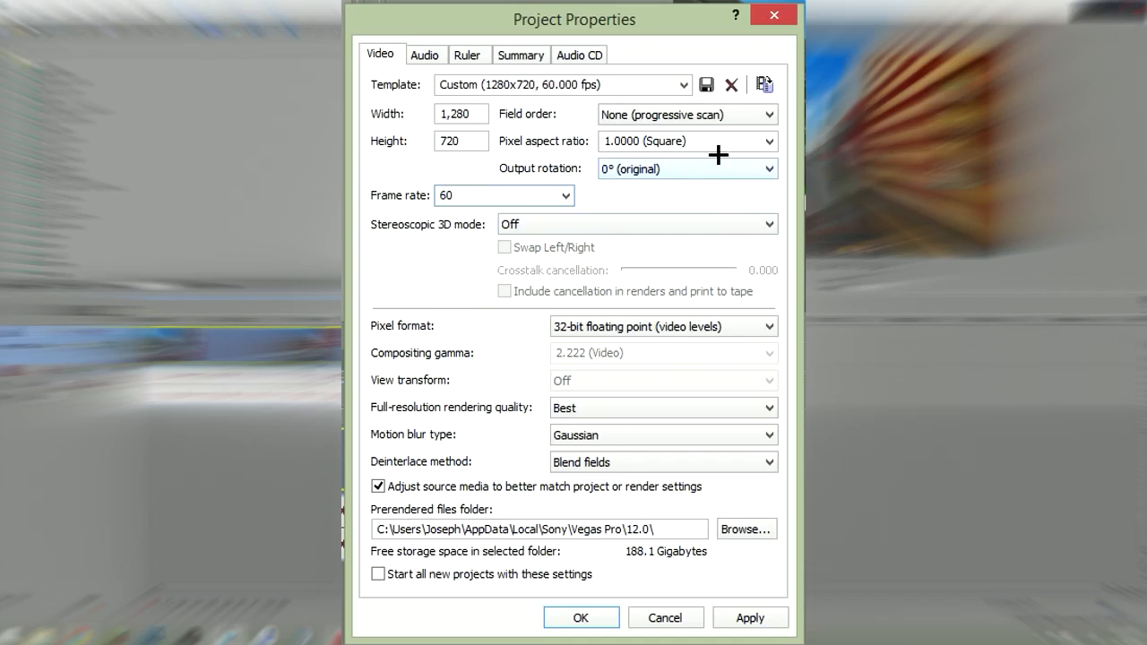
{"action": "left_click", "coordinate": [378, 573]}
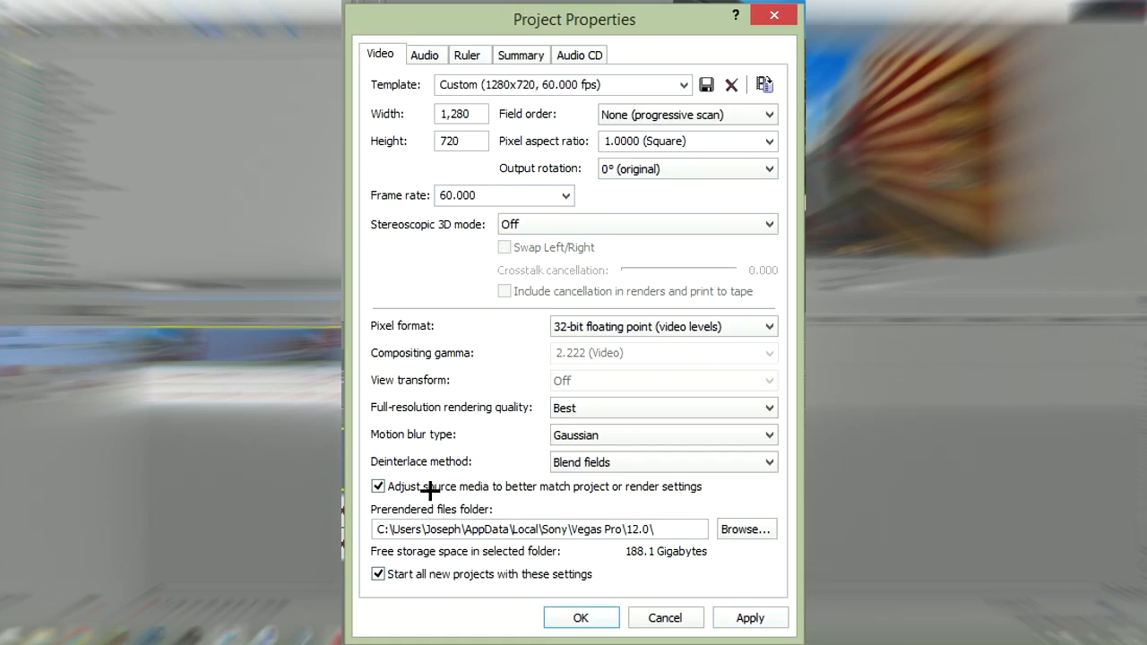
{"action": "left_click", "coordinate": [759, 615]}
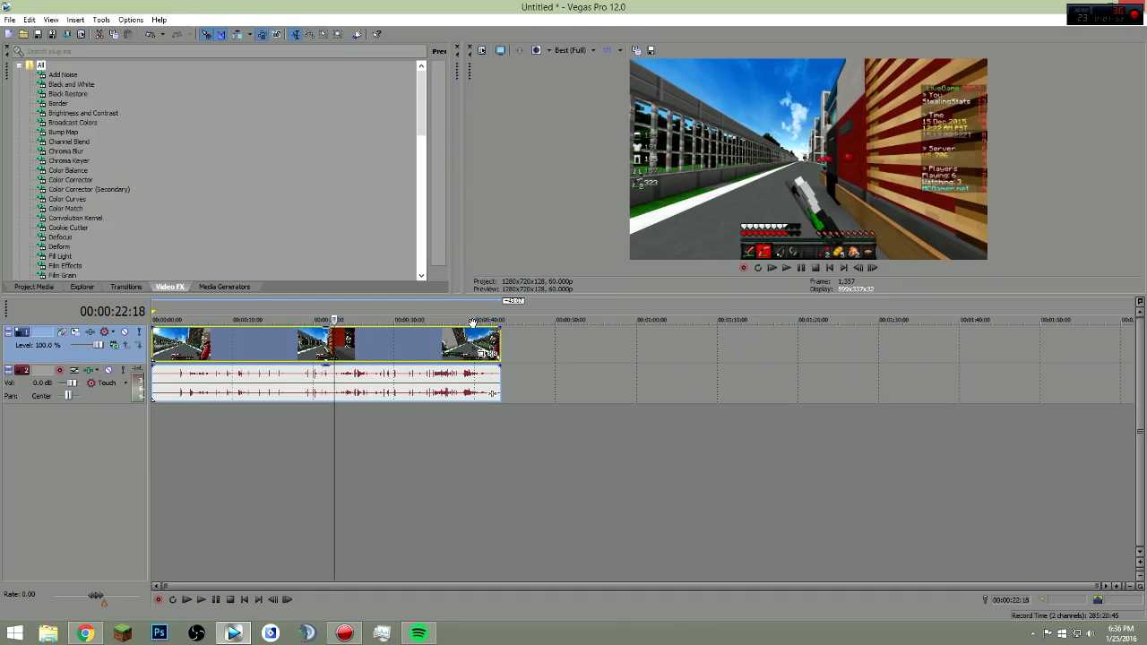
{"action": "left_click", "coordinate": [422, 343]}
{"action": "left_click", "coordinate": [302, 343]}
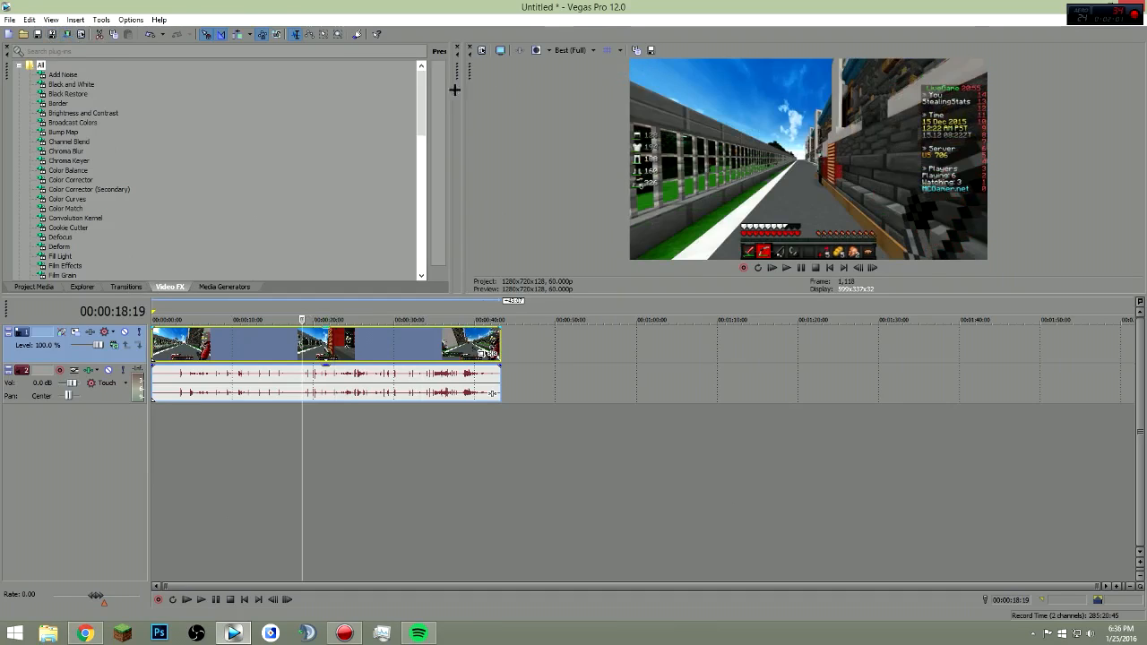
{"action": "left_click_drag", "start_coordinate": [421, 117], "coordinate": [419, 110]}
{"action": "left_click", "coordinate": [291, 347]}
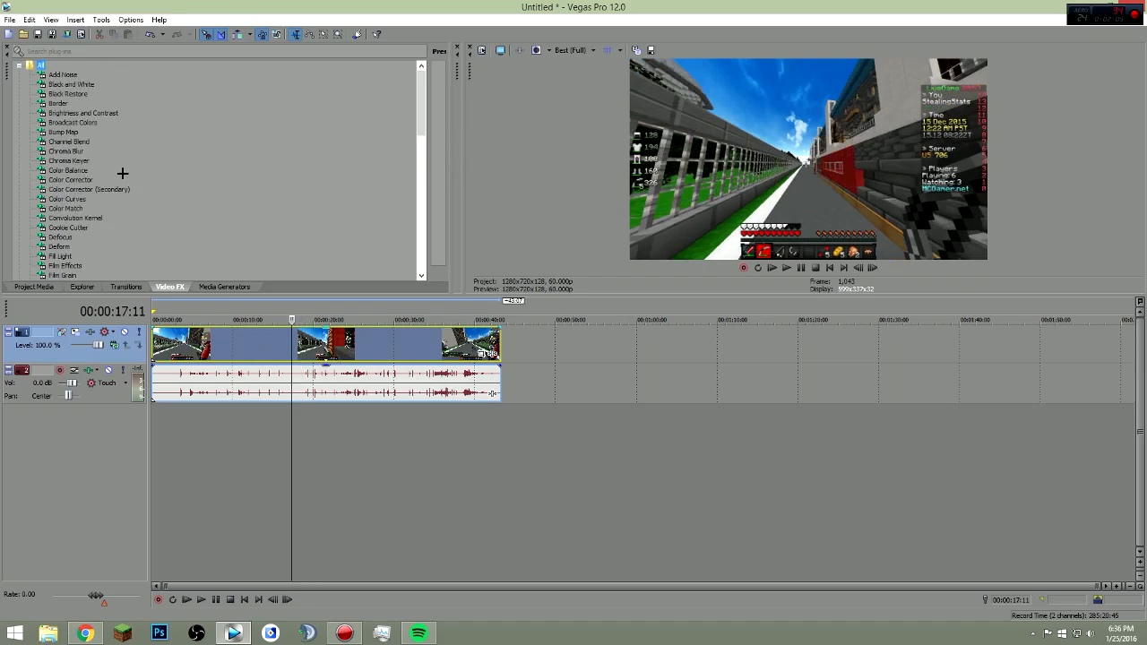
- Apply the first-listed RSMB motion blur effect to the video clip using its swagggg preset
{"action": "left_click_drag", "start_coordinate": [422, 100], "coordinate": [421, 219]}
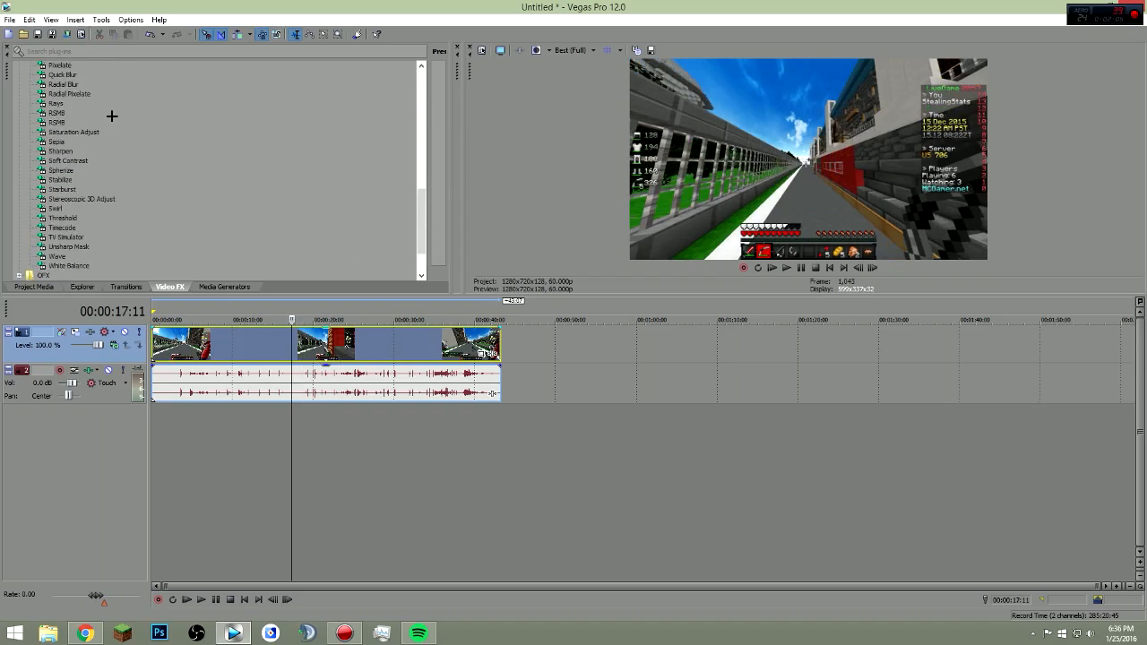
{"action": "left_click", "coordinate": [56, 112]}
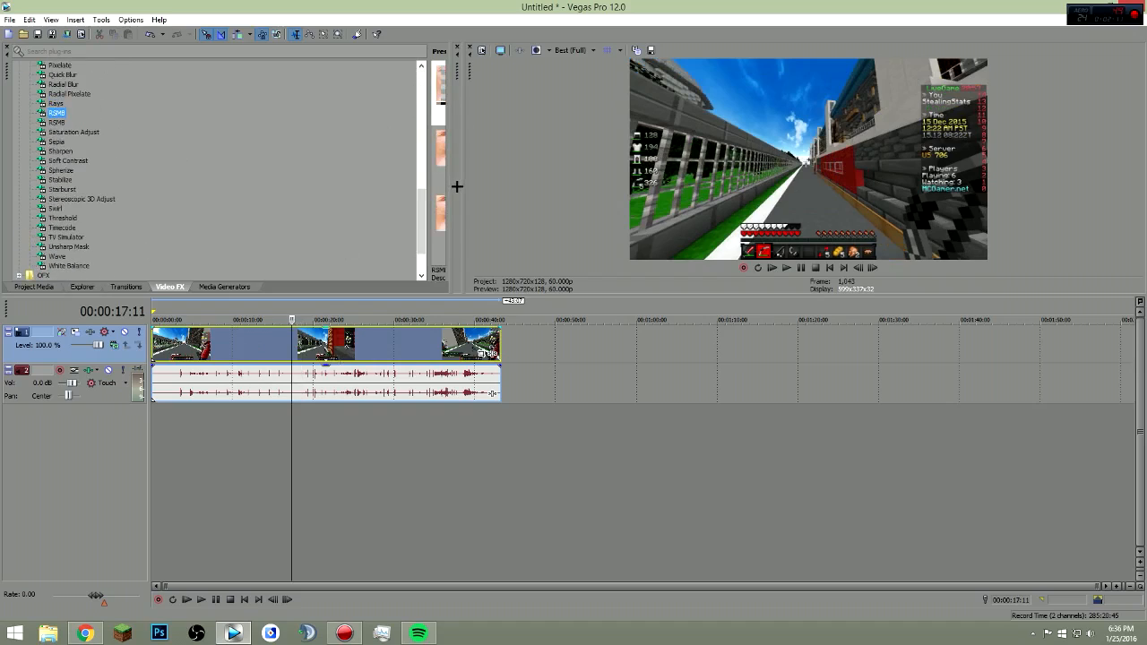
{"action": "left_click_drag", "start_coordinate": [467, 185], "coordinate": [524, 184]}
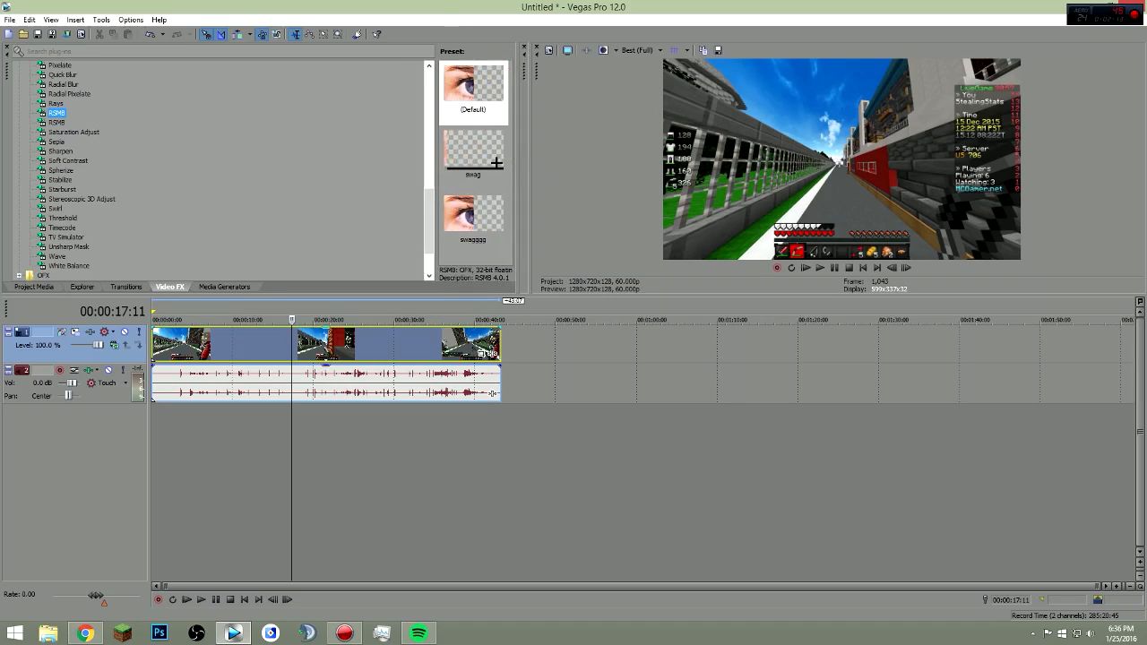
{"action": "left_click", "coordinate": [474, 156]}
{"action": "left_click", "coordinate": [474, 215]}
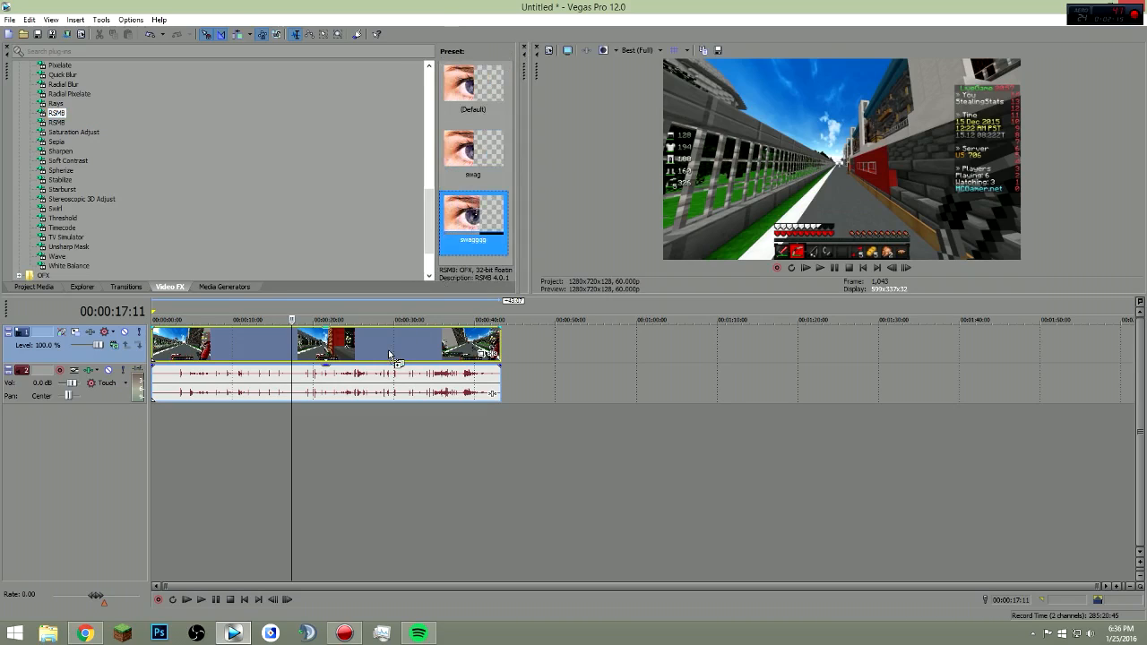
{"action": "left_click_drag", "start_coordinate": [390, 354], "coordinate": [390, 354]}
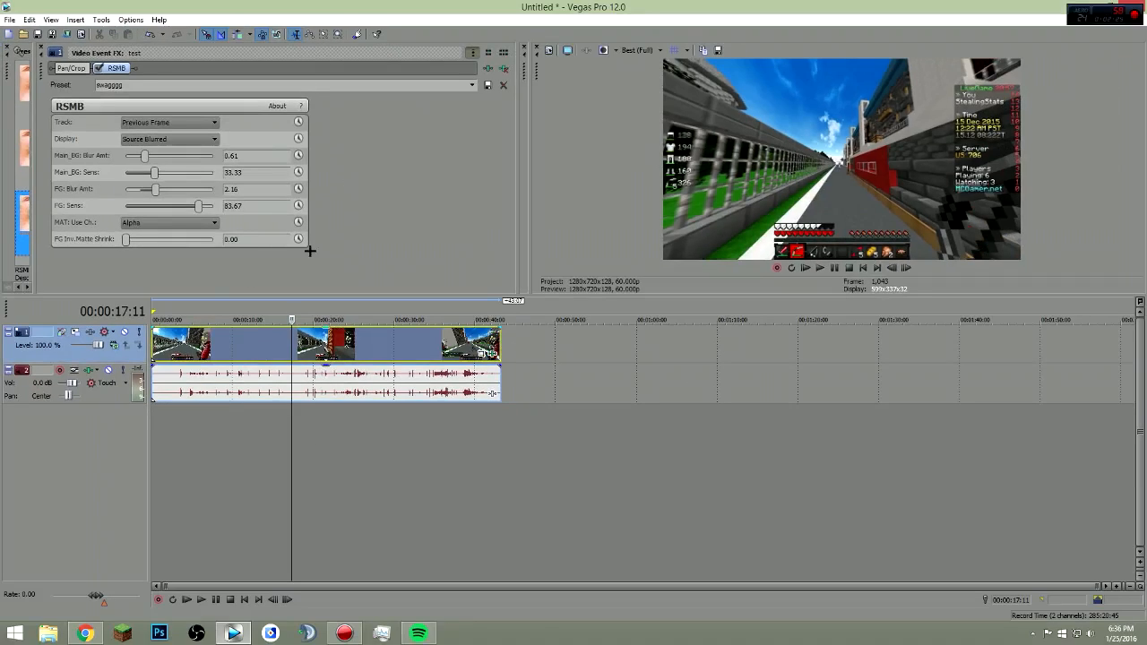
- Examine the motion-blurred clip in the preview at several points along the timeline
{"action": "left_click", "coordinate": [439, 338]}
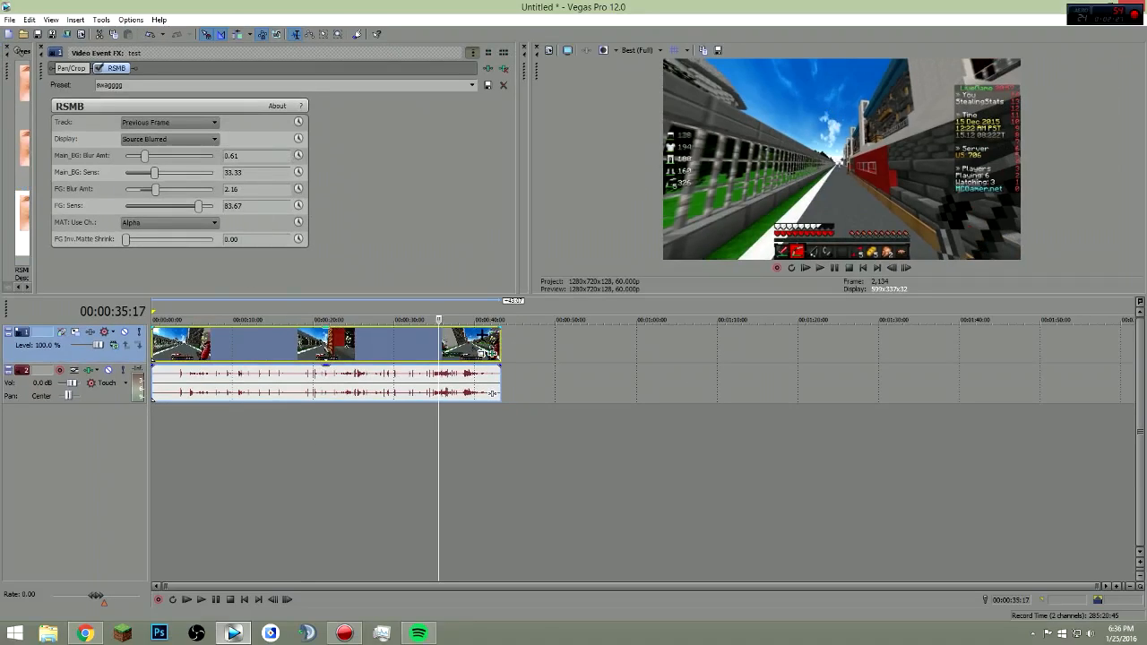
{"action": "left_click", "coordinate": [363, 340]}
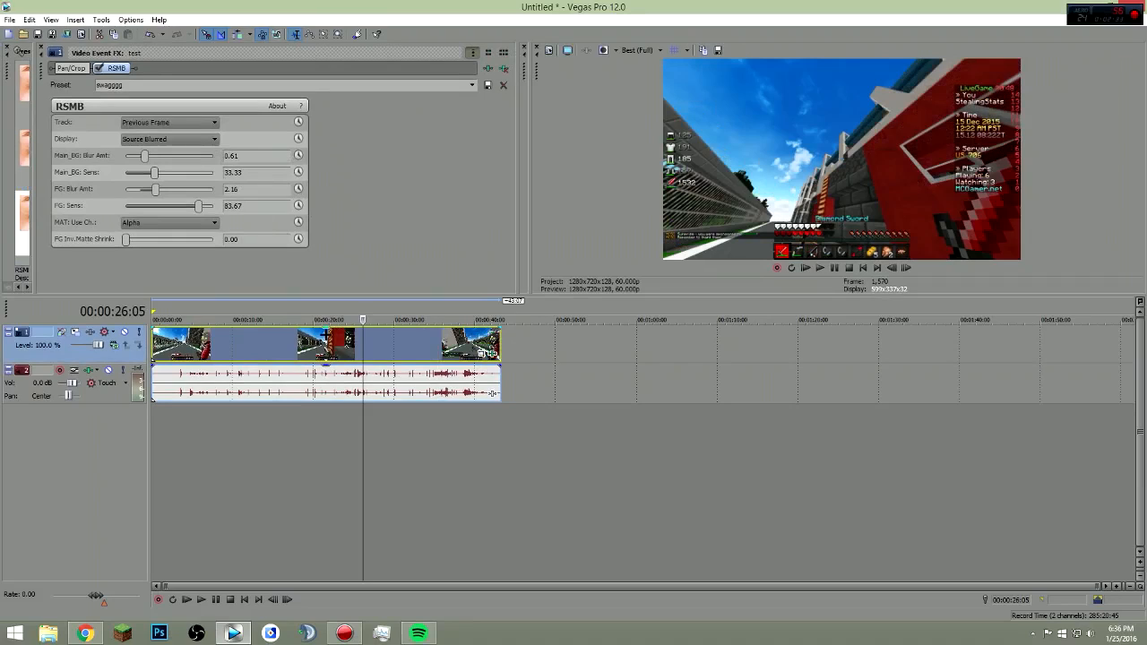
{"action": "left_click_drag", "start_coordinate": [454, 351], "coordinate": [458, 351]}
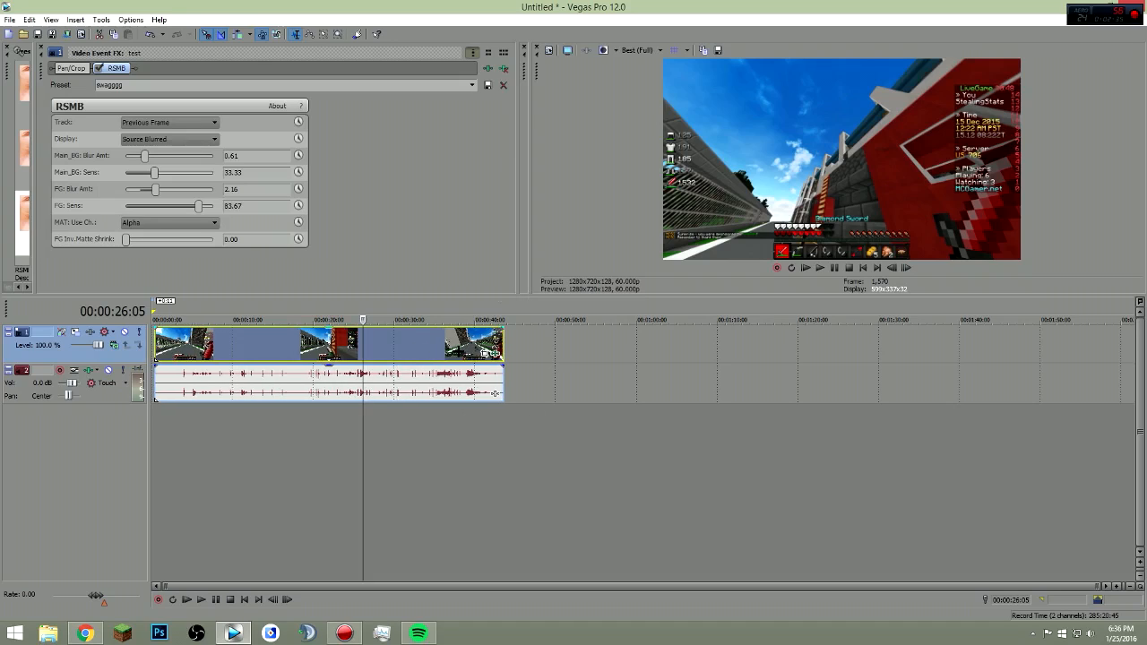
{"action": "left_click", "coordinate": [365, 351]}
{"action": "left_click", "coordinate": [290, 349]}
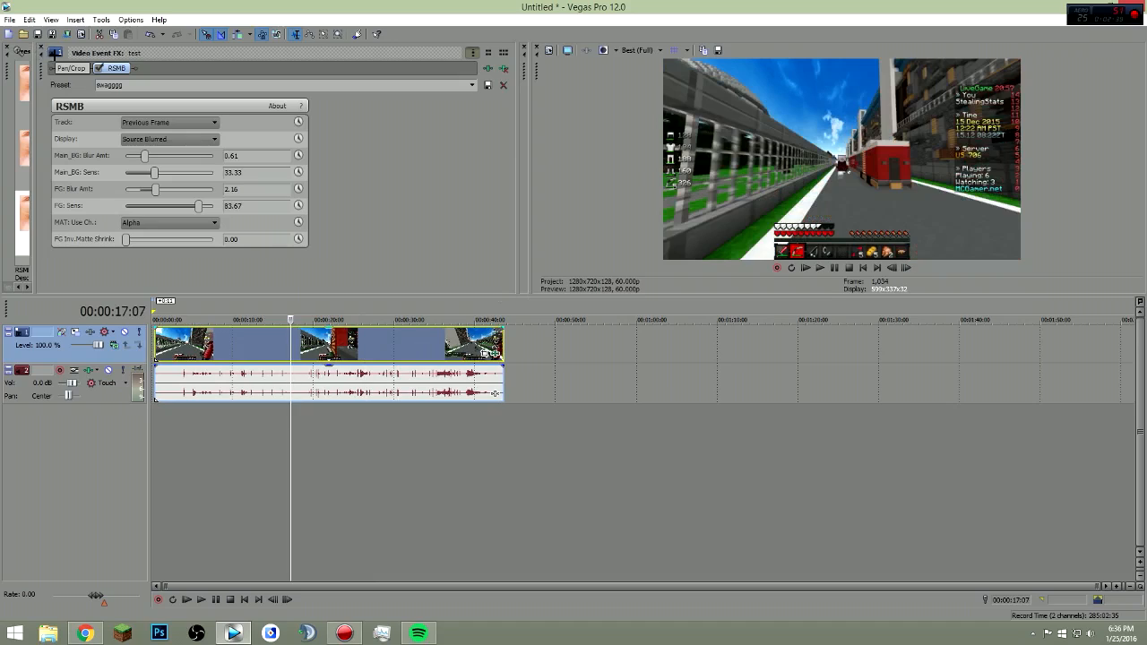
{"action": "left_click", "coordinate": [399, 337]}
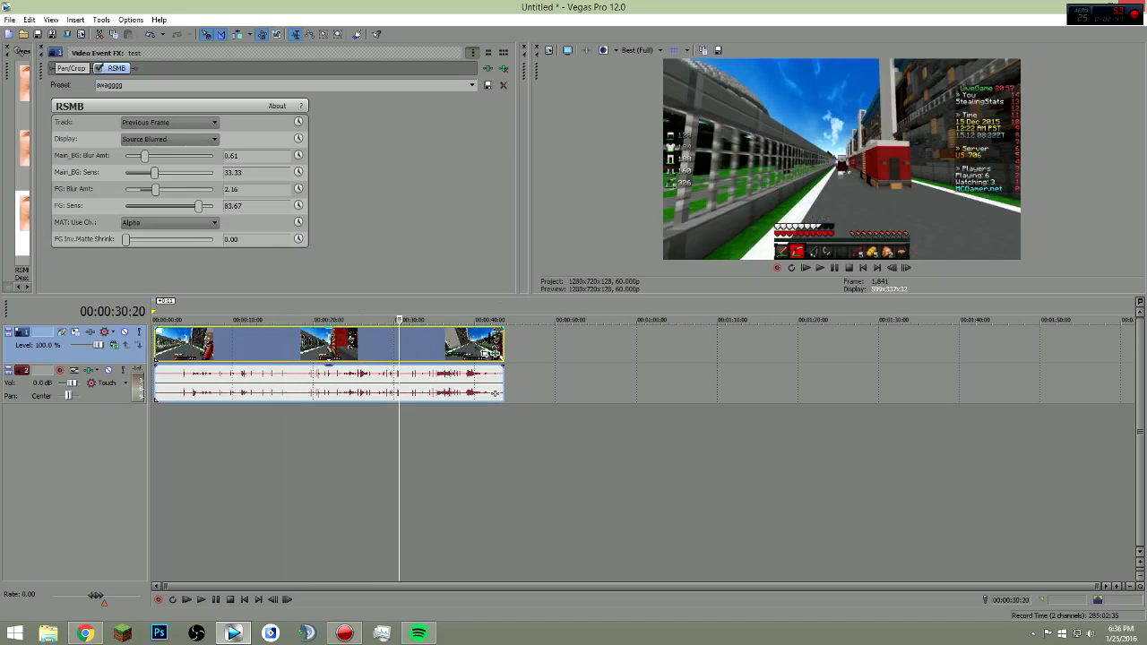
{"action": "left_click", "coordinate": [489, 337]}
{"action": "left_click", "coordinate": [269, 340]}
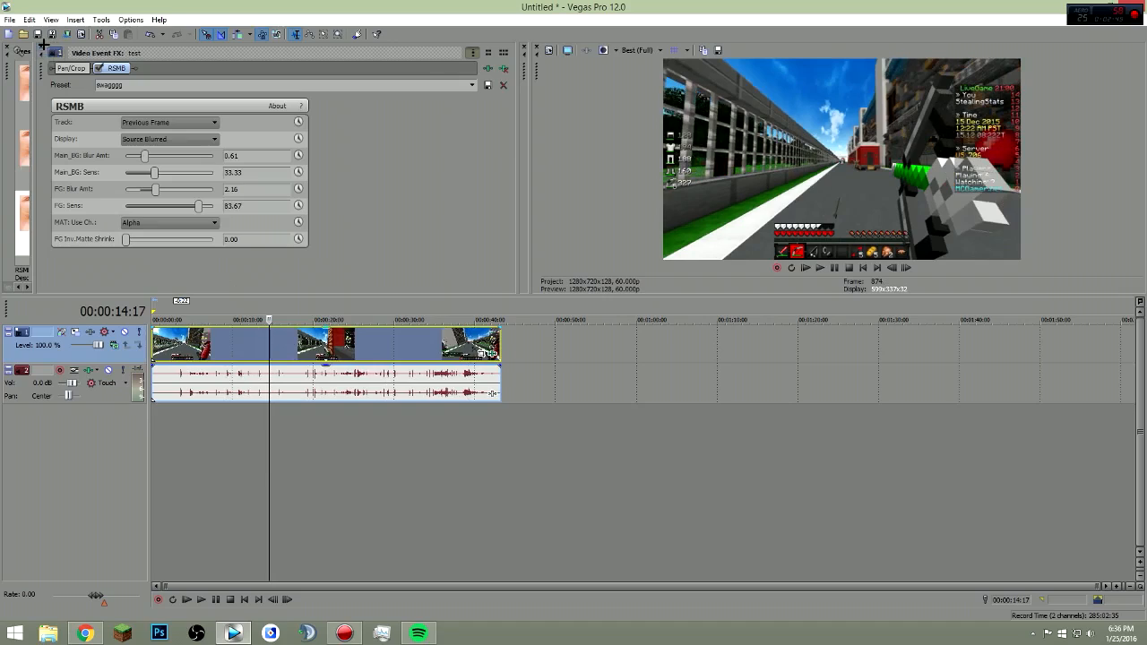
- Apply the MC preset of the Magic Bullet Looks effect to the video clip
{"action": "left_click", "coordinate": [42, 44]}
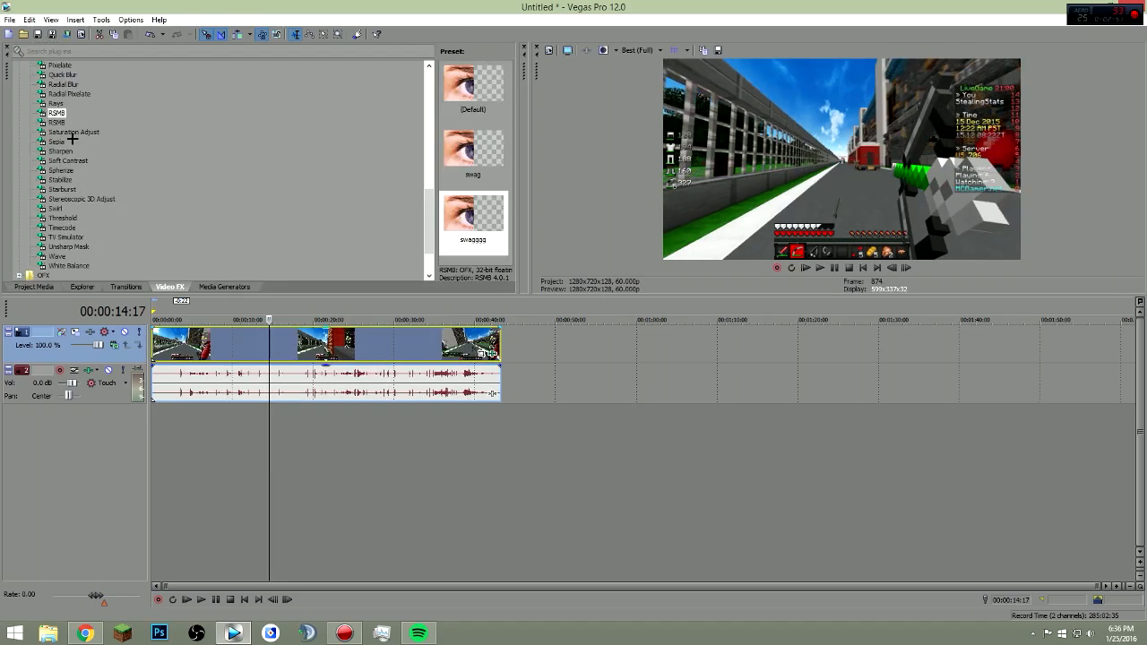
{"action": "scroll", "coordinate": [76, 139], "scroll_direction": "up", "scroll_amount": 3}
{"action": "scroll", "coordinate": [76, 139], "scroll_direction": "up", "scroll_amount": 1}
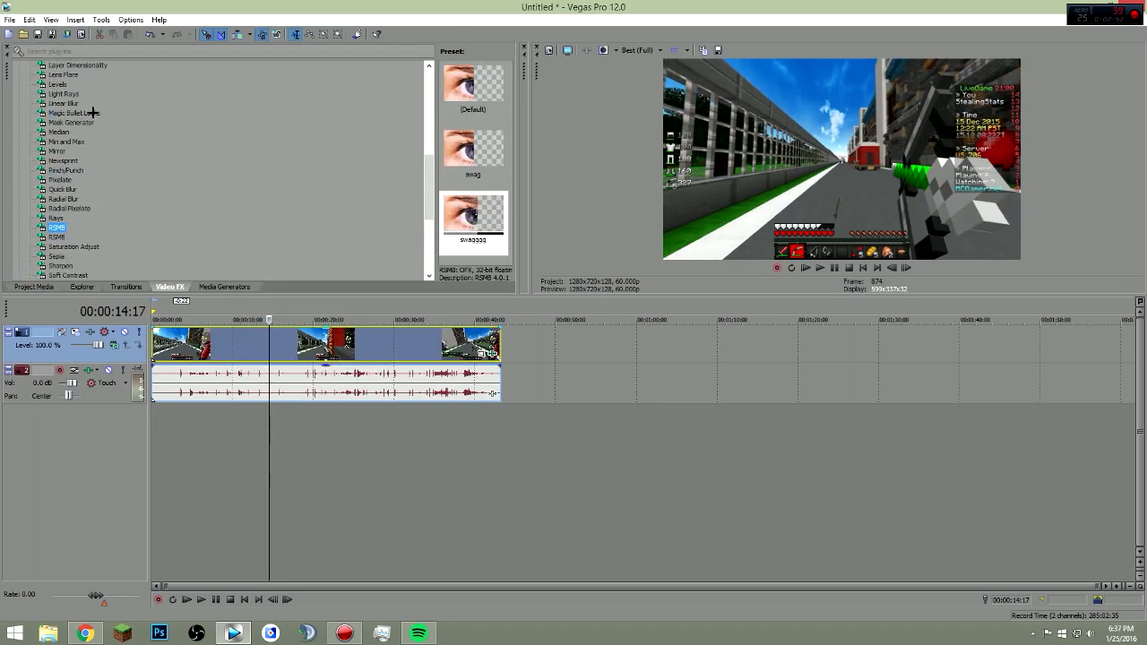
{"action": "left_click", "coordinate": [94, 115]}
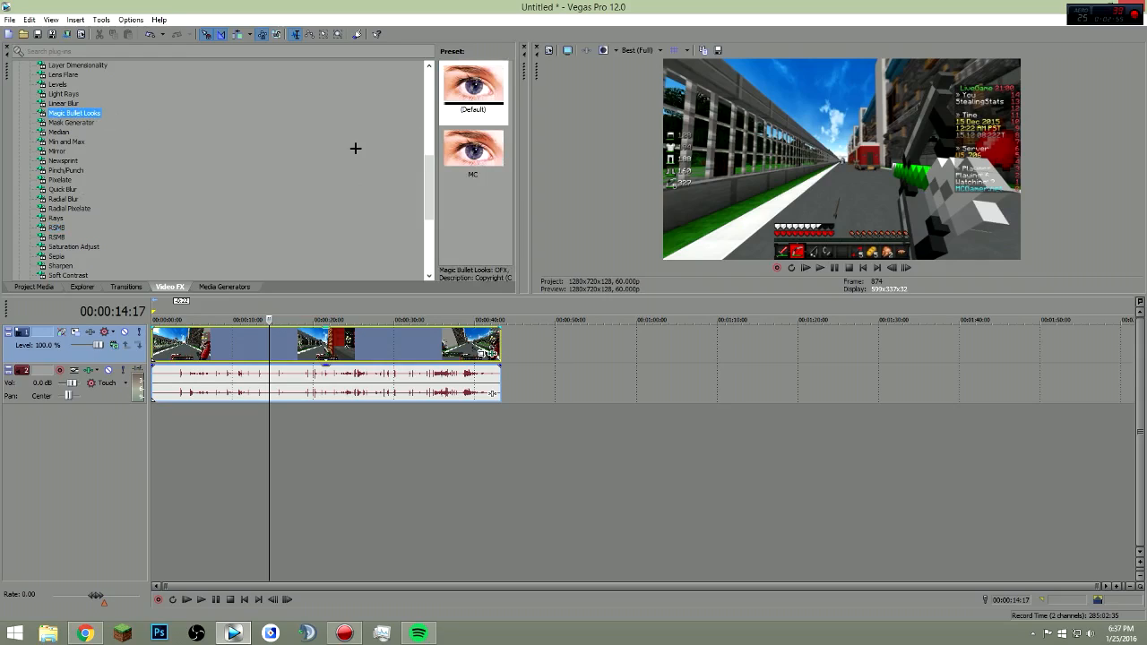
{"action": "left_click_drag", "start_coordinate": [485, 156], "coordinate": [411, 347]}
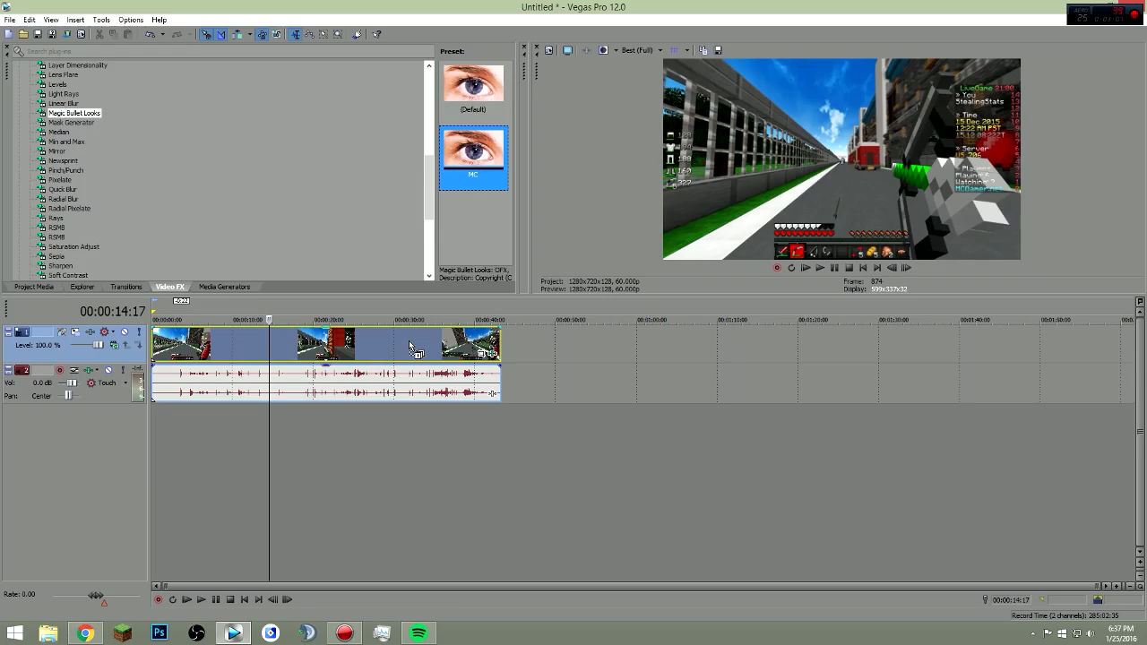
{"action": "left_click_drag", "start_coordinate": [409, 347], "coordinate": [477, 160]}
{"action": "left_click_drag", "start_coordinate": [439, 195], "coordinate": [408, 350]}
{"action": "left_click_drag", "start_coordinate": [408, 349], "coordinate": [406, 345]}
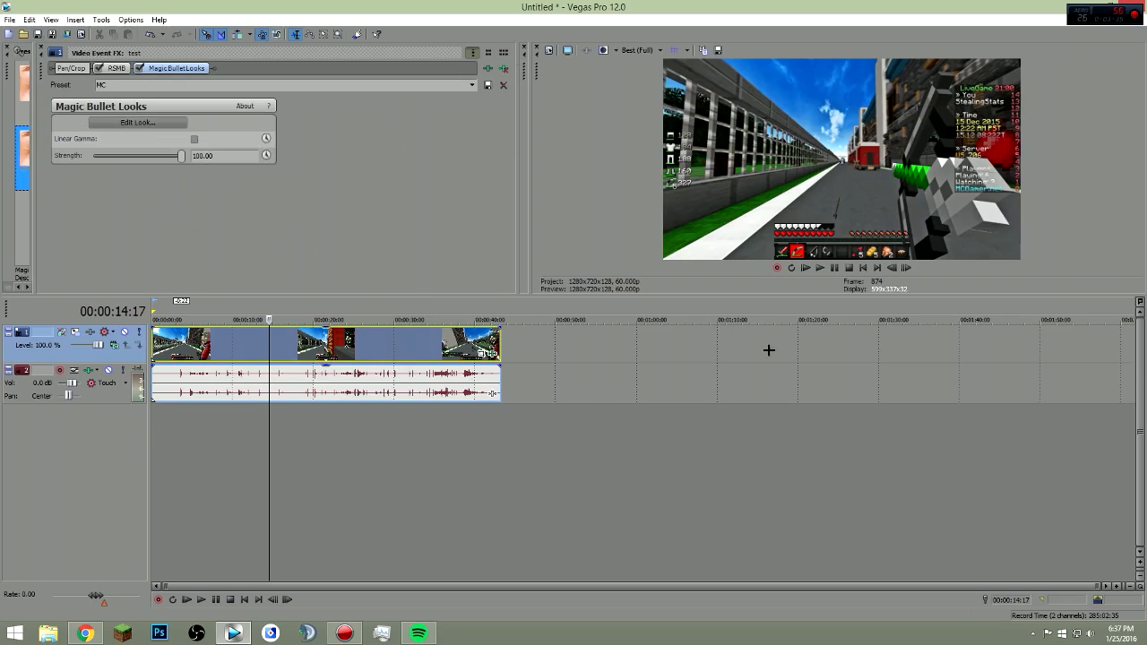
- Open the clip's Magic Bullet look for editing and accept the Local Contrast look
{"action": "left_click", "coordinate": [166, 121]}
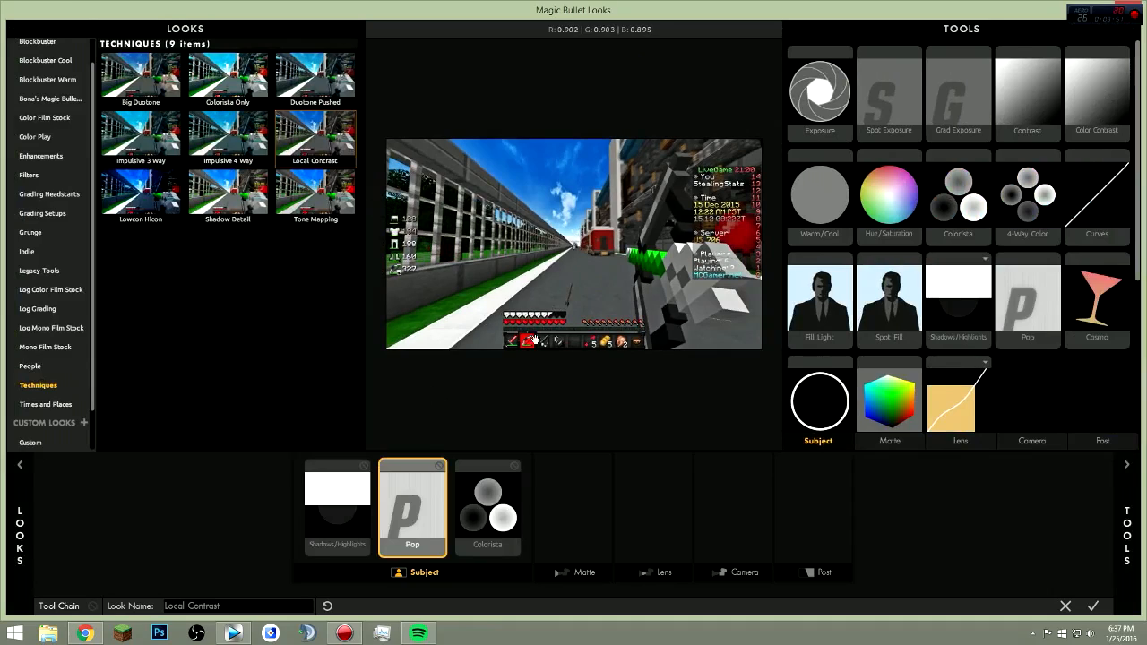
{"action": "left_click", "coordinate": [1095, 605]}
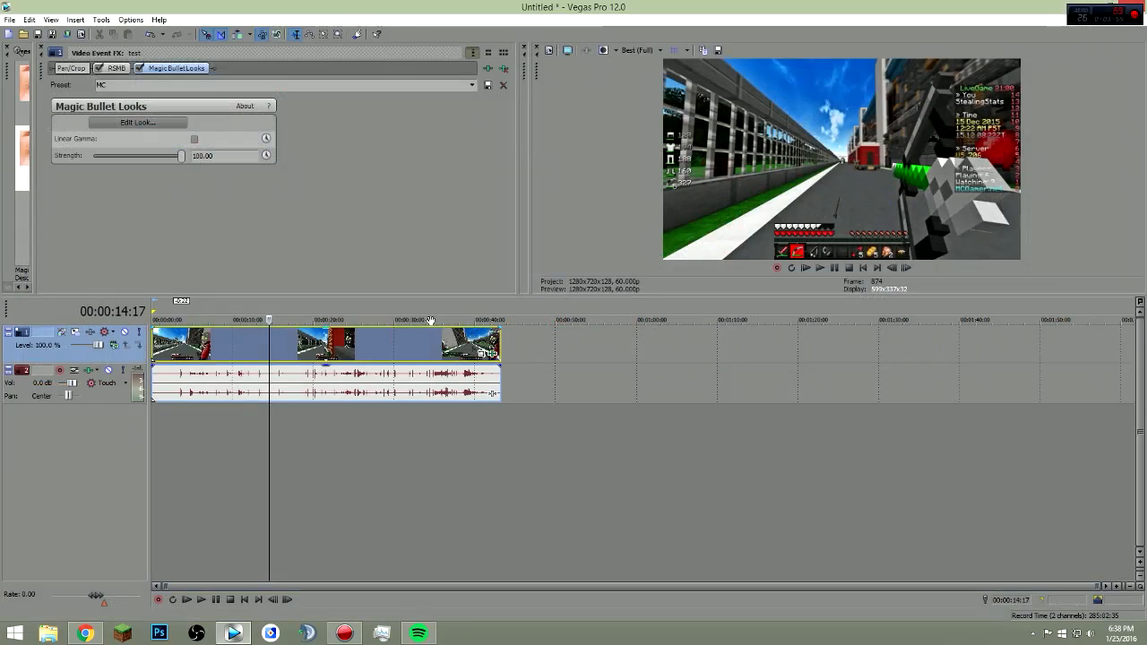
- Shrink the Video Event FX pane to widen the preview area
{"action": "left_click_drag", "start_coordinate": [520, 208], "coordinate": [77, 213]}
{"action": "left_click_drag", "start_coordinate": [531, 224], "coordinate": [31, 209]}
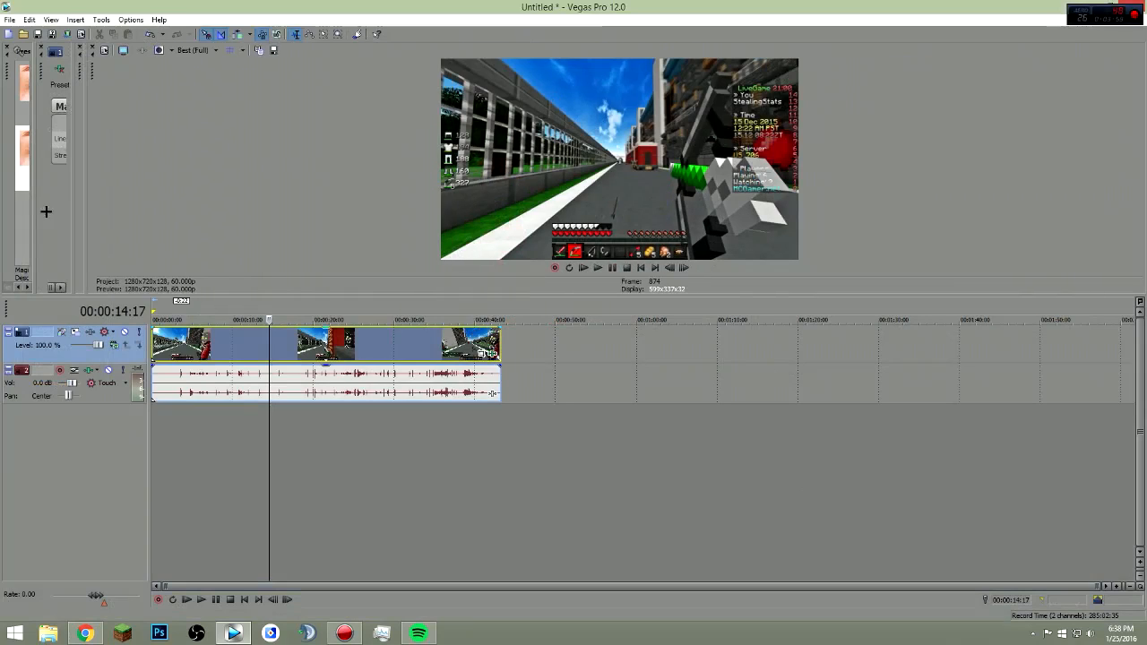
- Inspect the frame at 00:00:30:05 in an enlarged preview, restore the timeline's height and widen the Trimmer pane
{"action": "left_click", "coordinate": [395, 302]}
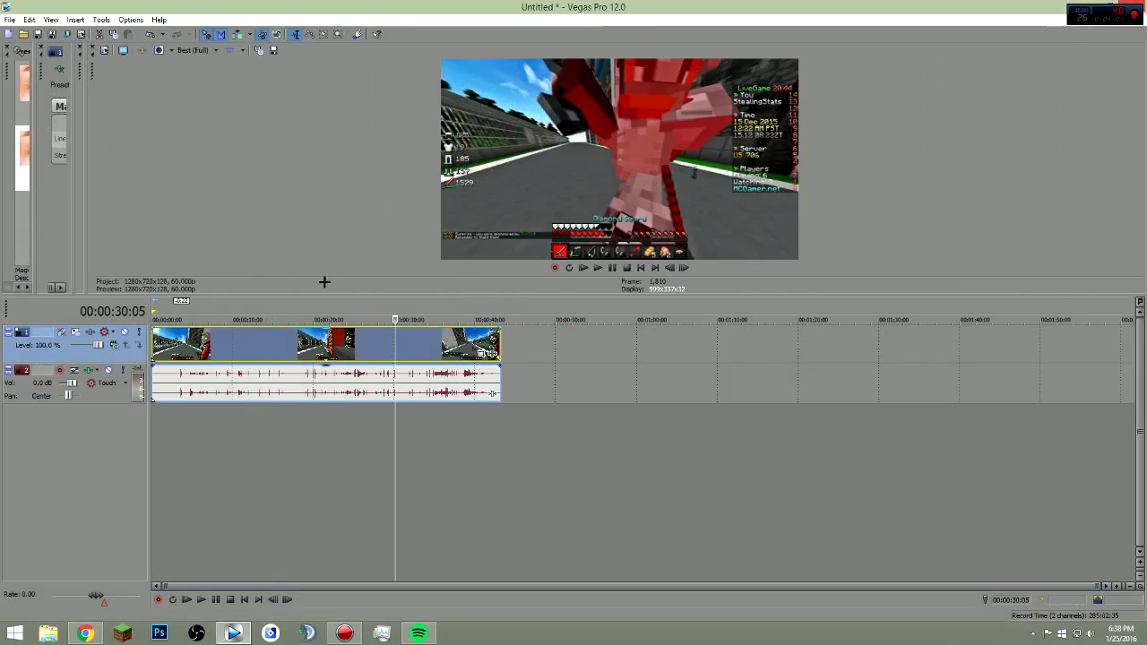
{"action": "left_click_drag", "start_coordinate": [40, 67], "coordinate": [1146, 255]}
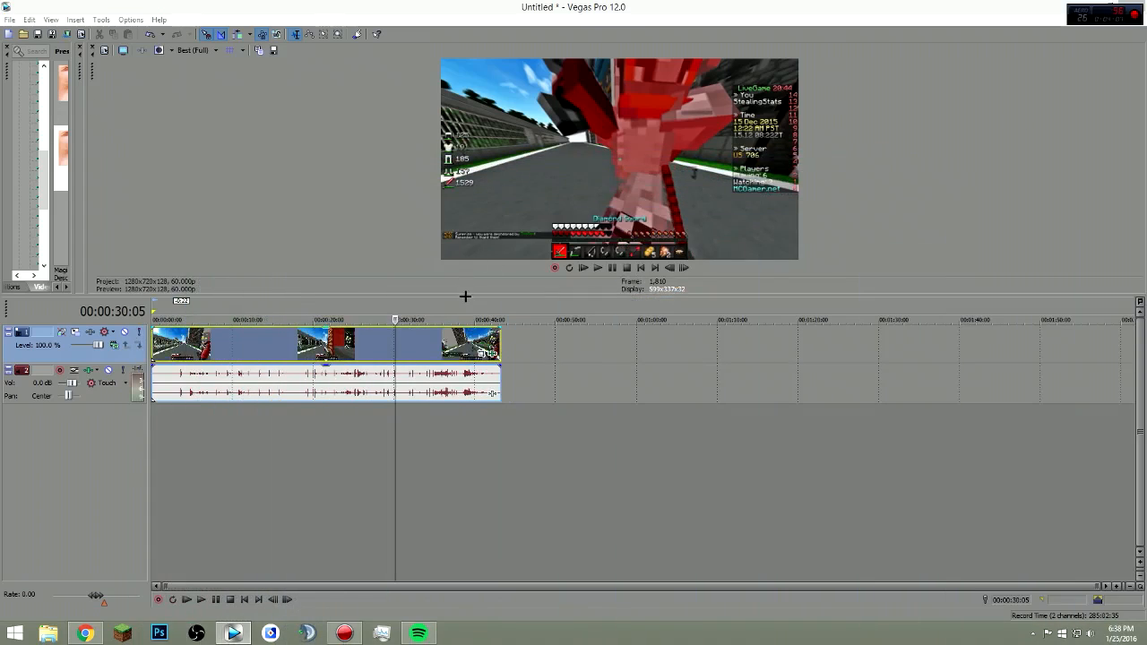
{"action": "left_click_drag", "start_coordinate": [466, 296], "coordinate": [487, 620]}
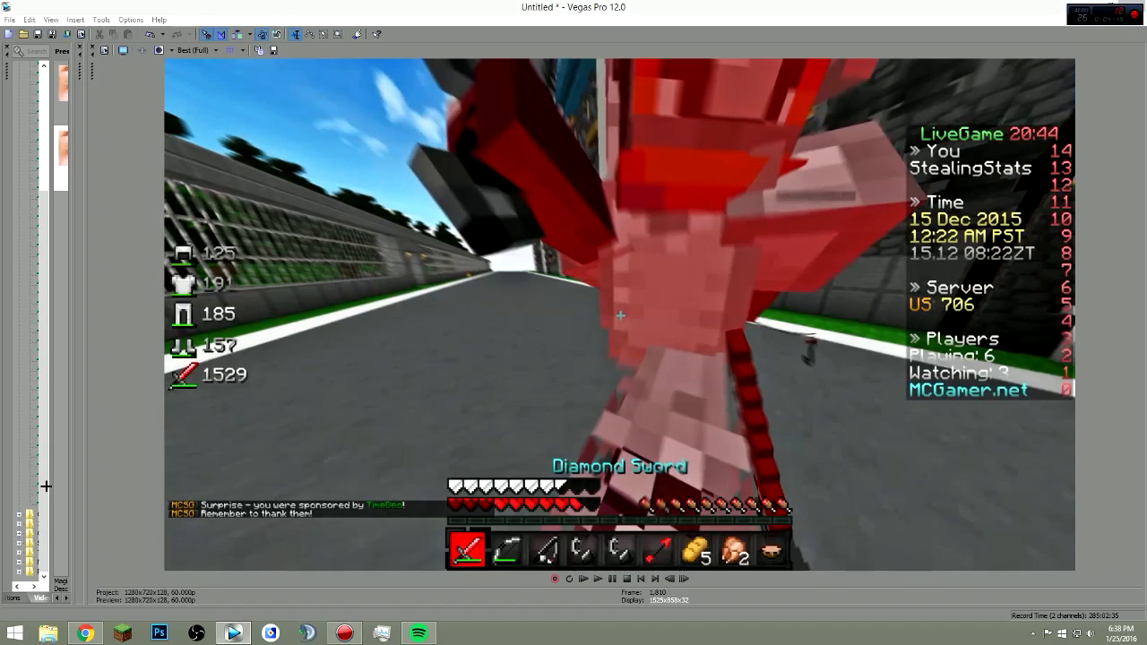
{"action": "left_click_drag", "start_coordinate": [375, 606], "coordinate": [464, 269]}
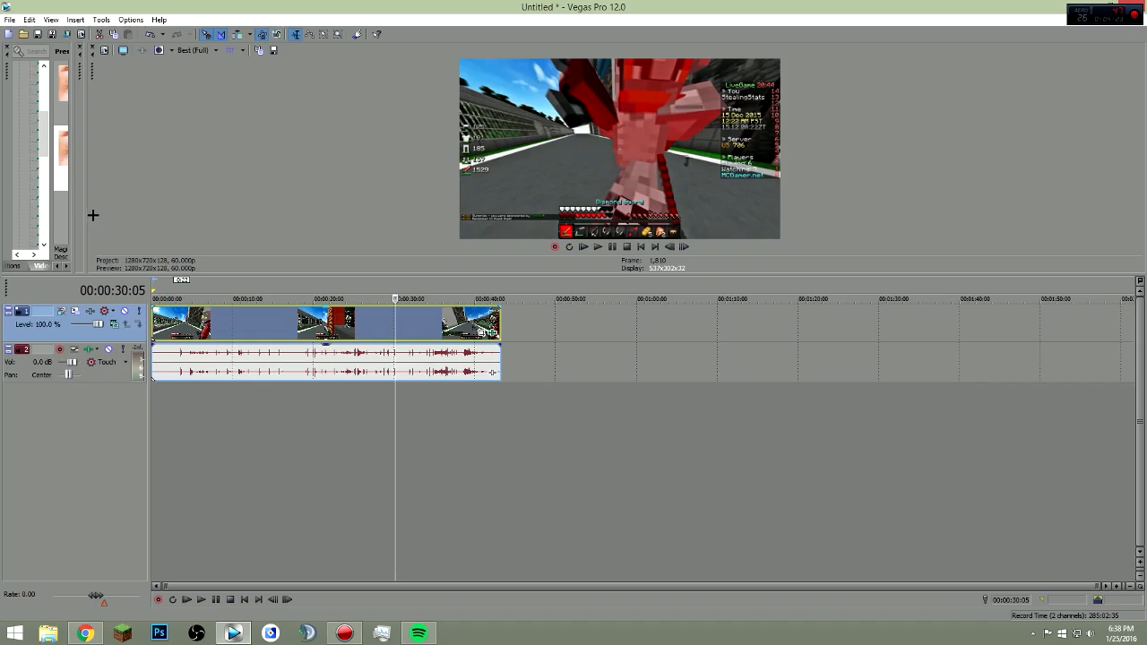
{"action": "left_click_drag", "start_coordinate": [86, 212], "coordinate": [310, 200]}
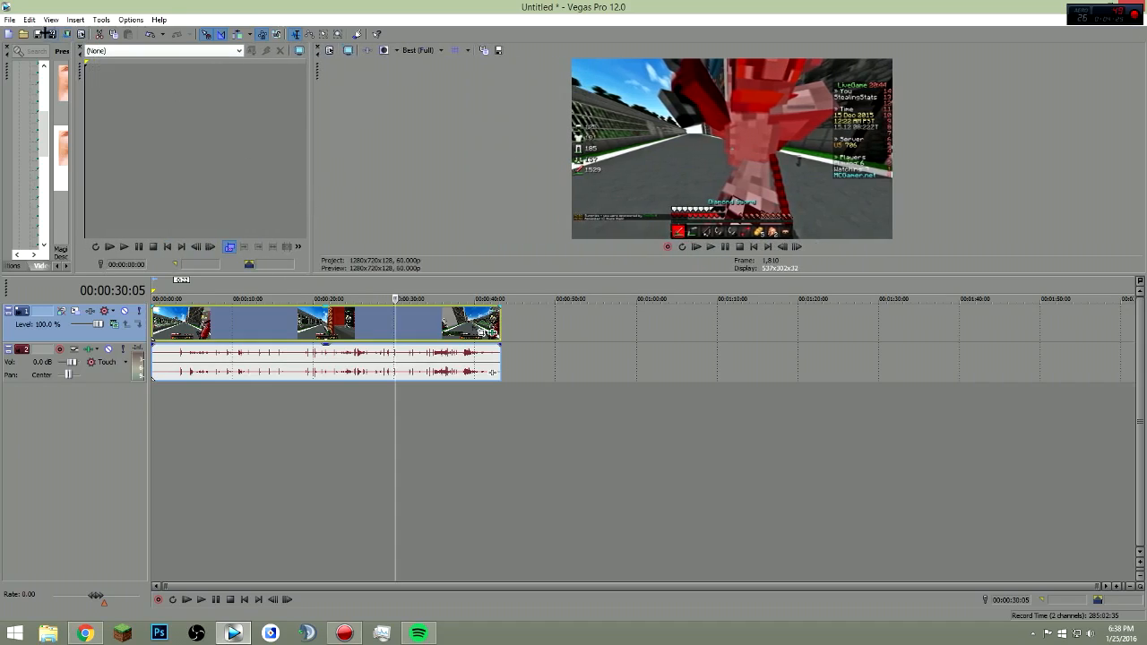
- Disable resampling and turn off Maintain aspect ratio in the video event's properties
{"action": "right_click", "coordinate": [340, 330]}
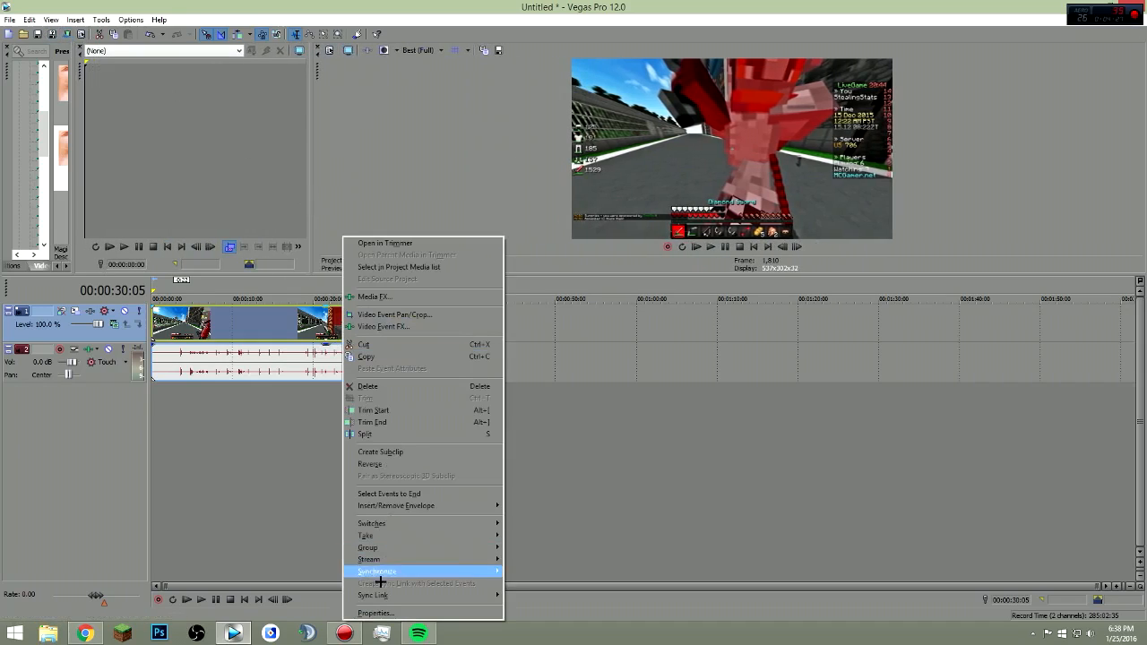
{"action": "left_click", "coordinate": [380, 613]}
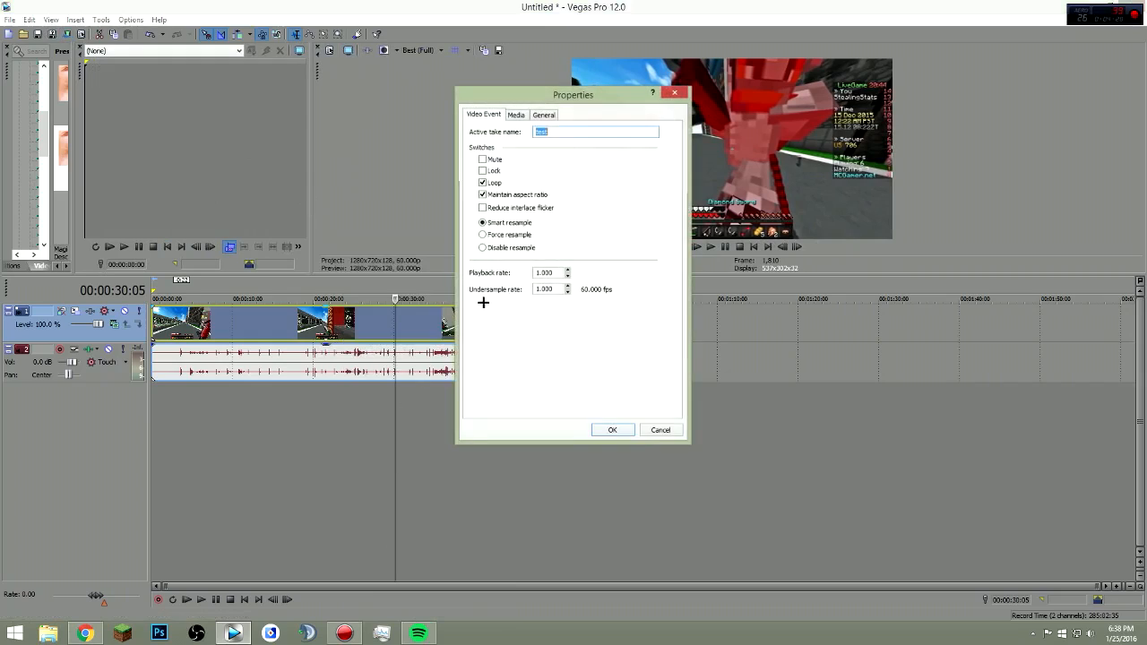
{"action": "left_click", "coordinate": [484, 247]}
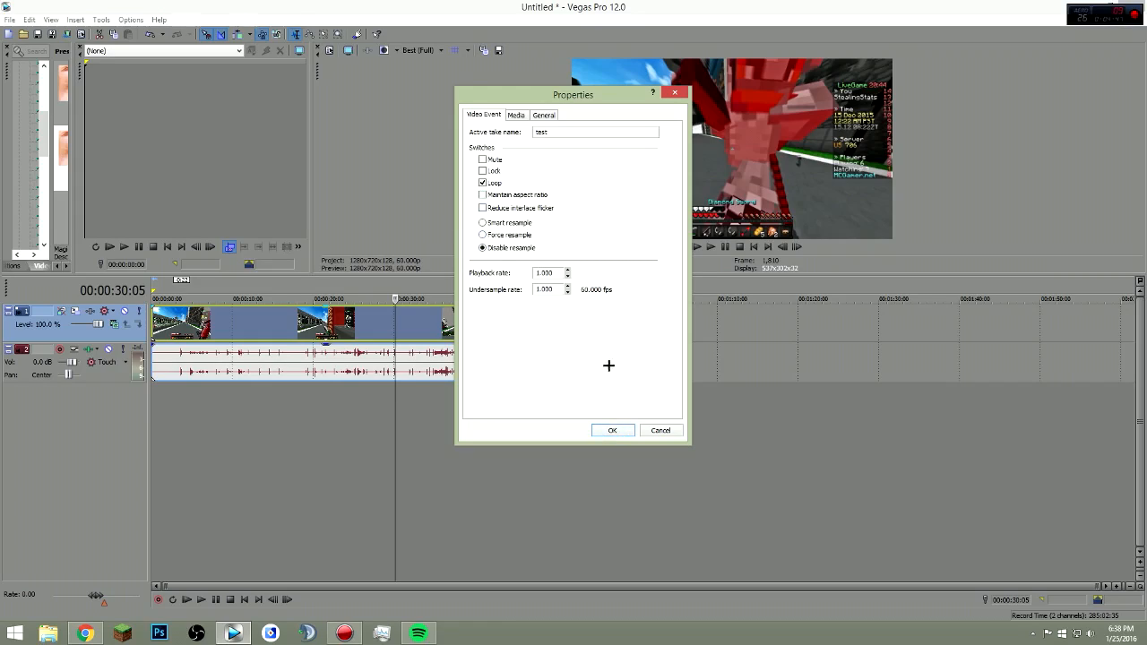
{"action": "left_click", "coordinate": [613, 431]}
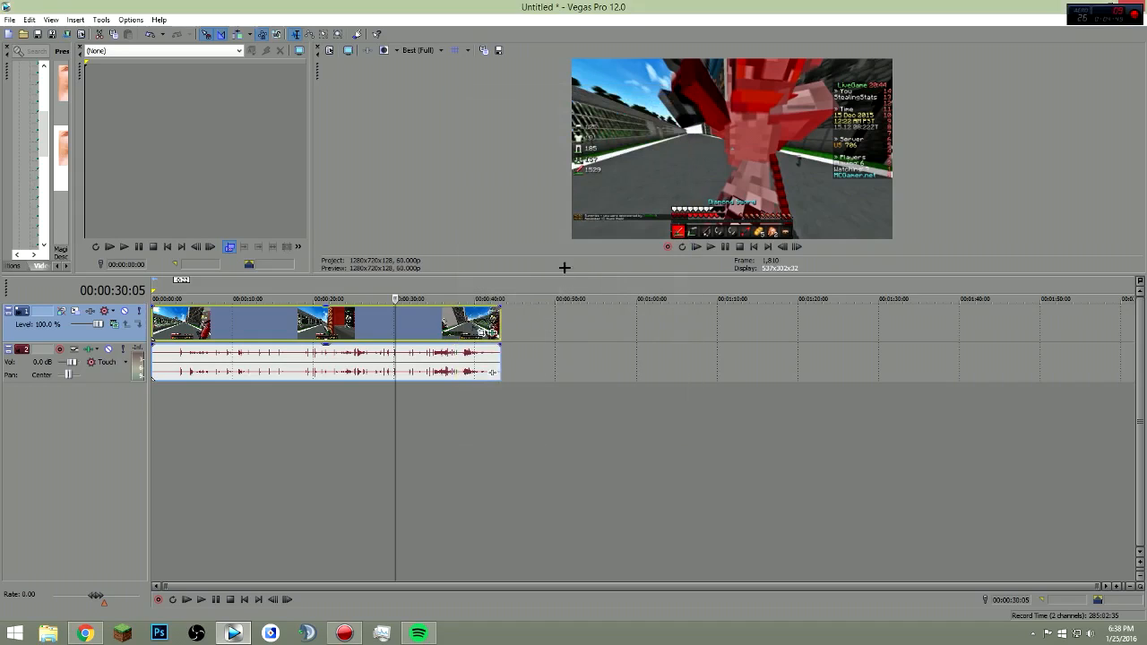
- Check the processed clip in the preview at several points between about 18 and 41 seconds
{"action": "left_click", "coordinate": [429, 329]}
{"action": "left_click", "coordinate": [353, 328]}
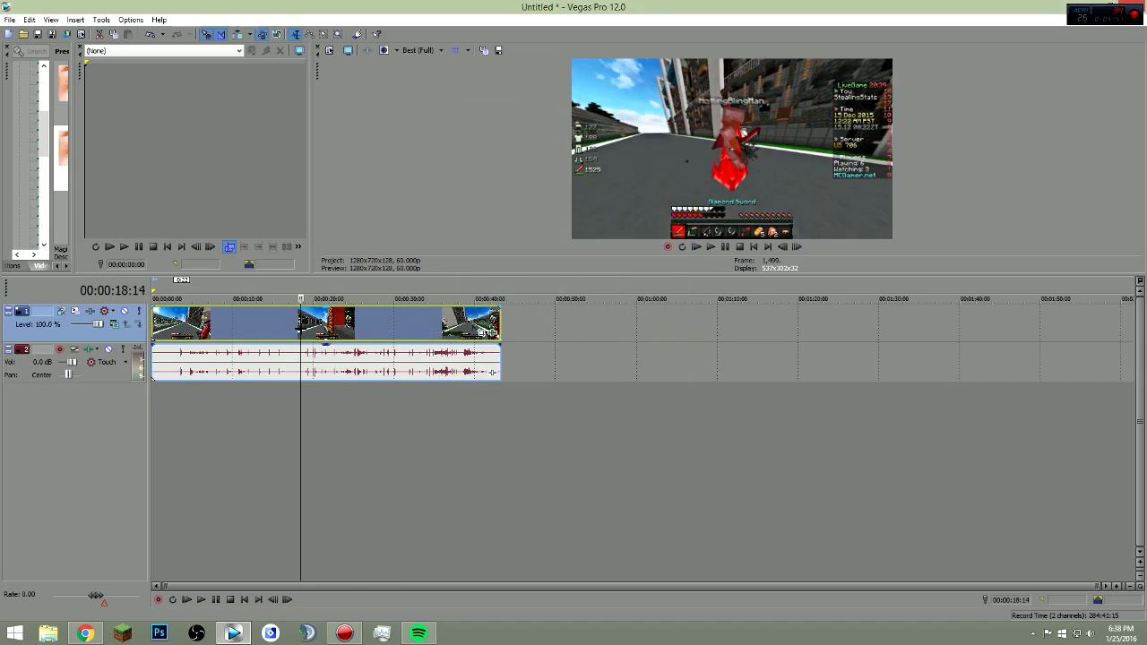
{"action": "left_click", "coordinate": [300, 329]}
{"action": "left_click", "coordinate": [397, 328]}
{"action": "left_click", "coordinate": [487, 328]}
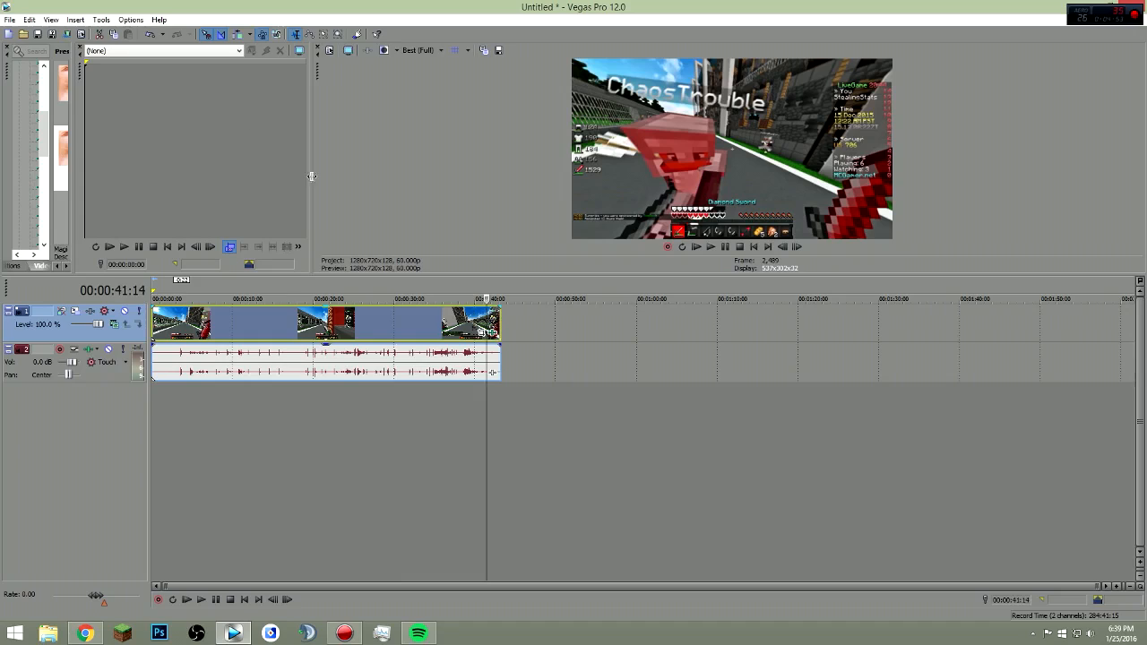
- Look through the MainConcept AVC/AAC render templates, including Internet HD 720p and 1080p, and leave the render settings without rendering
{"action": "left_click", "coordinate": [67, 34]}
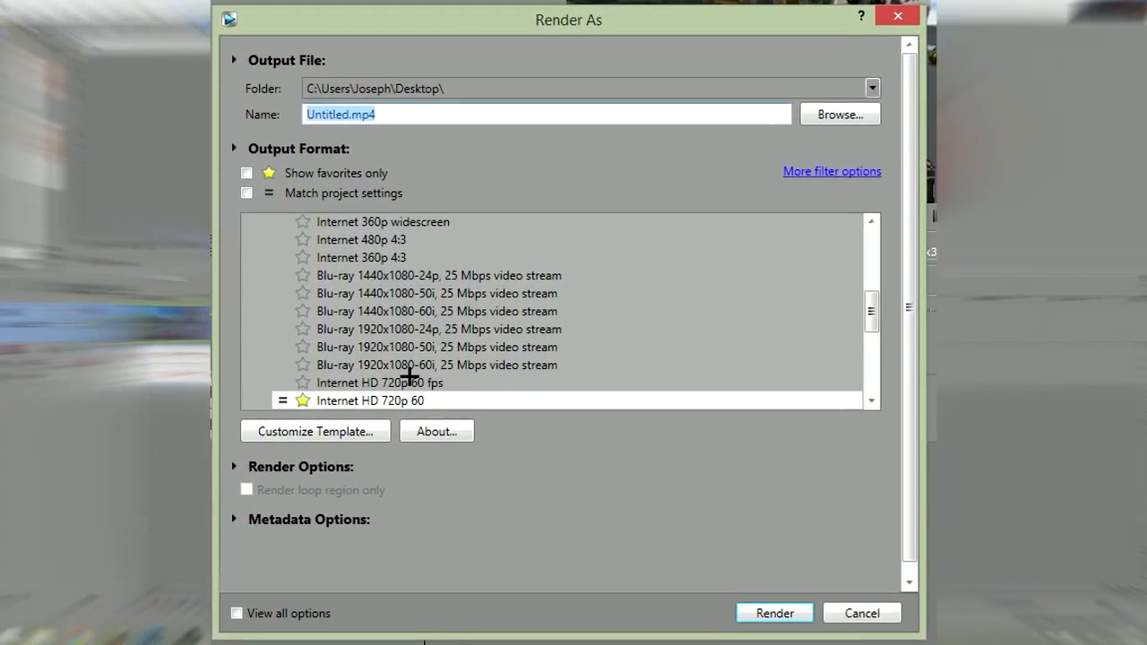
{"action": "left_click", "coordinate": [417, 383]}
{"action": "left_click", "coordinate": [429, 400]}
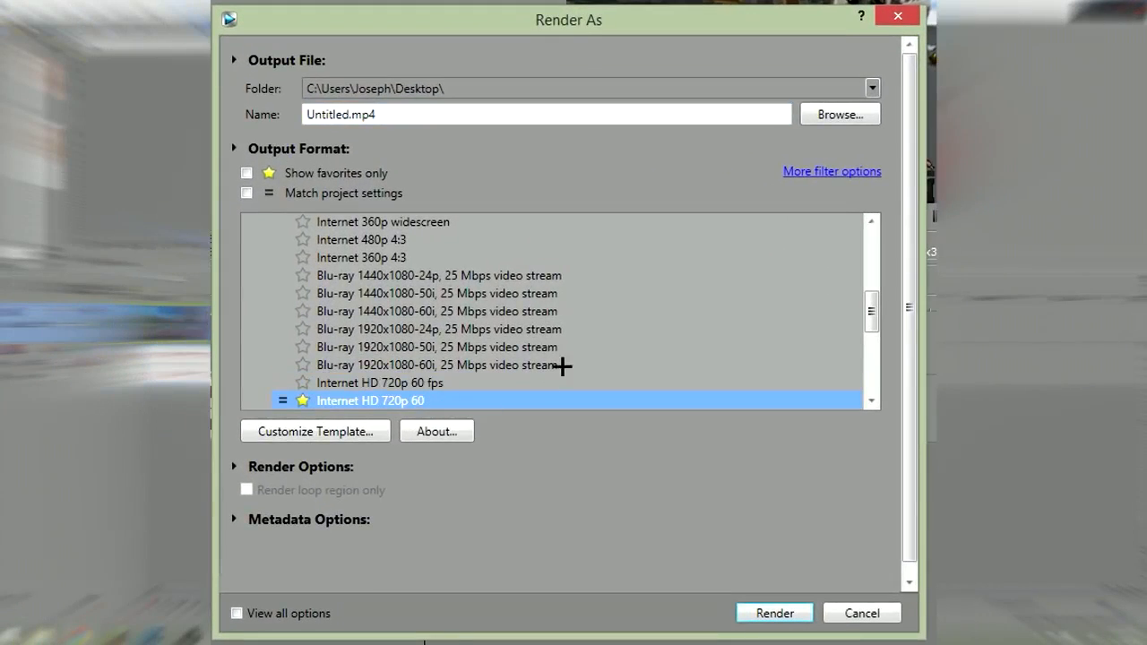
{"action": "scroll", "coordinate": [431, 335], "scroll_direction": "up", "scroll_amount": 4}
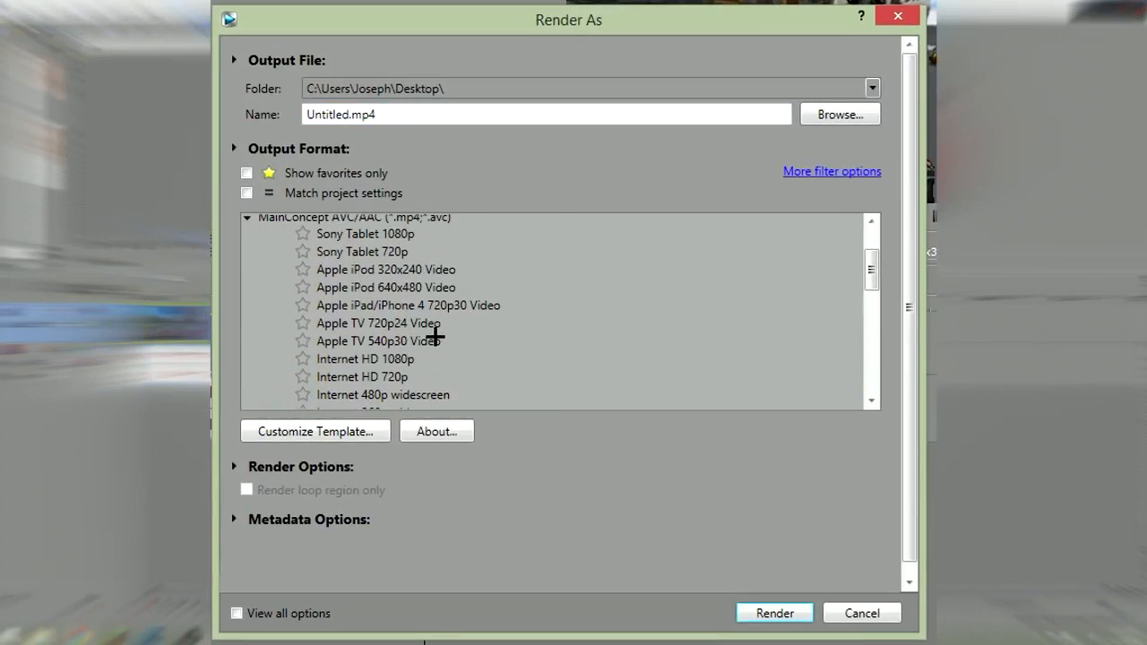
{"action": "left_click", "coordinate": [395, 377]}
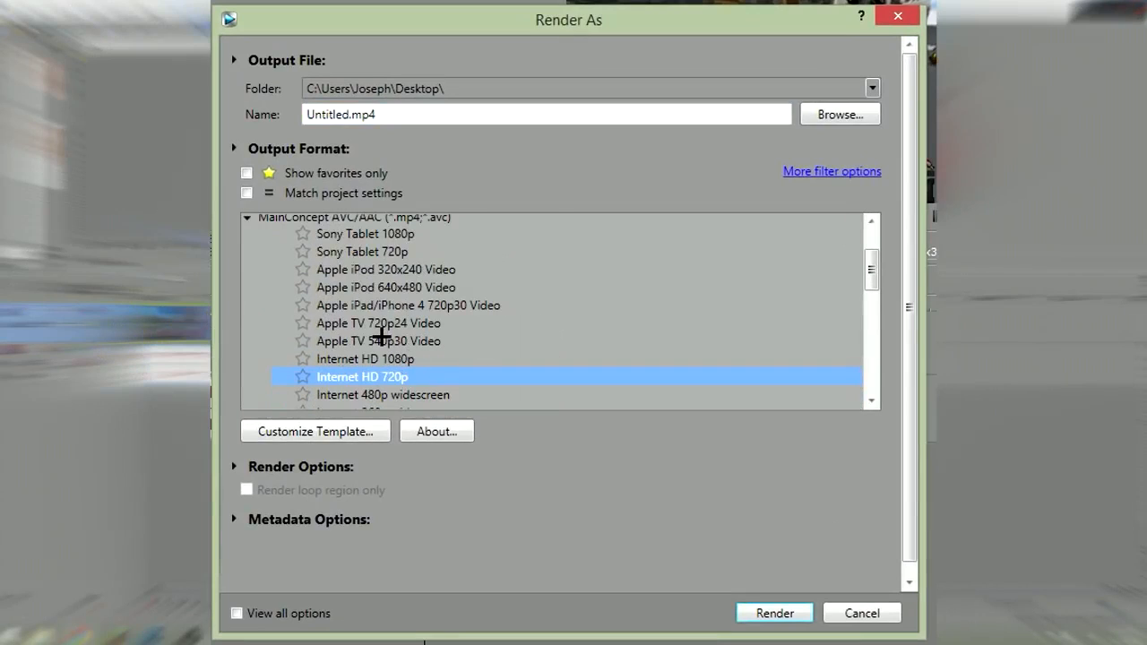
{"action": "scroll", "coordinate": [448, 317], "scroll_direction": "down", "scroll_amount": 3}
{"action": "scroll", "coordinate": [447, 312], "scroll_direction": "down", "scroll_amount": 1}
{"action": "scroll", "coordinate": [448, 307], "scroll_direction": "down", "scroll_amount": 1}
{"action": "scroll", "coordinate": [453, 309], "scroll_direction": "up", "scroll_amount": 4}
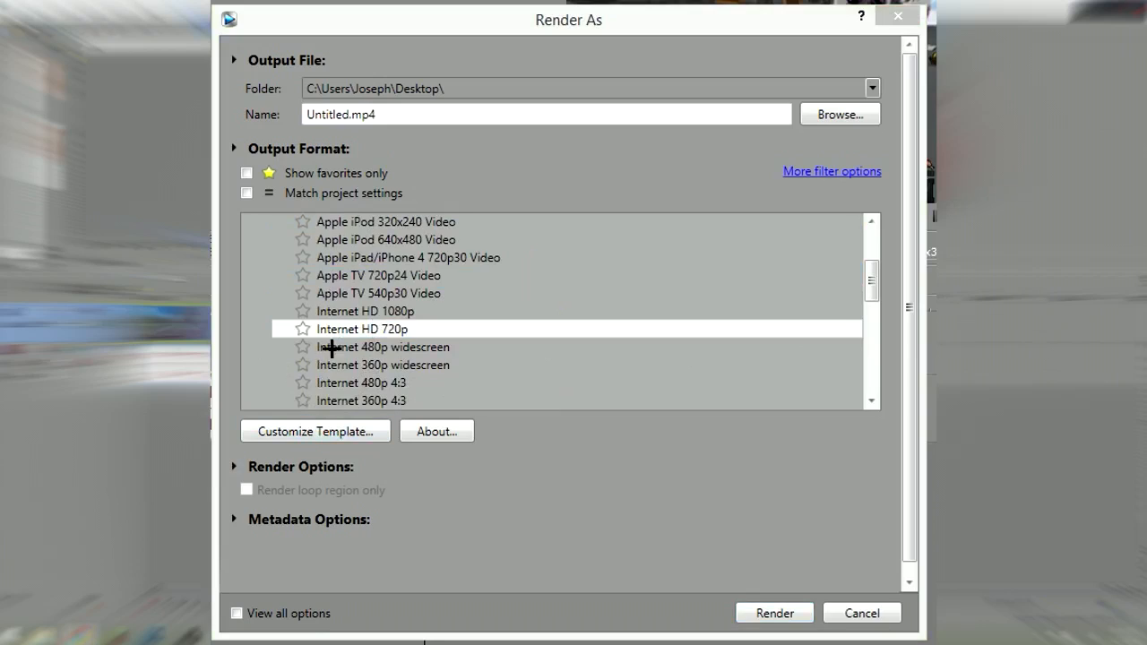
{"action": "left_click", "coordinate": [439, 310]}
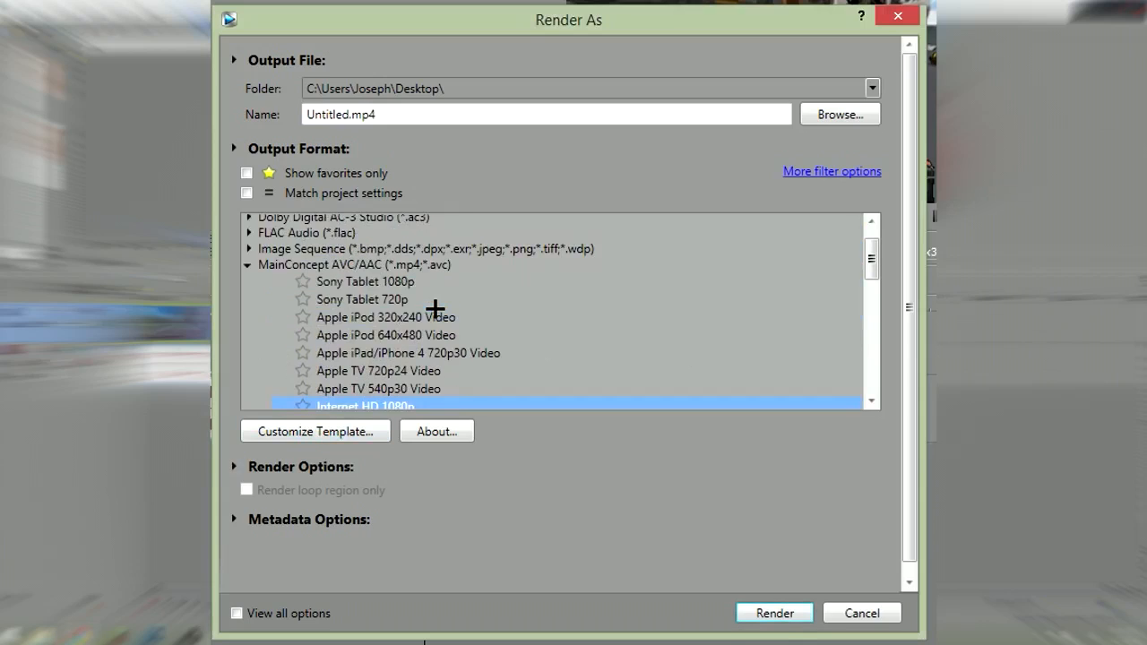
{"action": "scroll", "coordinate": [435, 309], "scroll_direction": "up", "scroll_amount": 1}
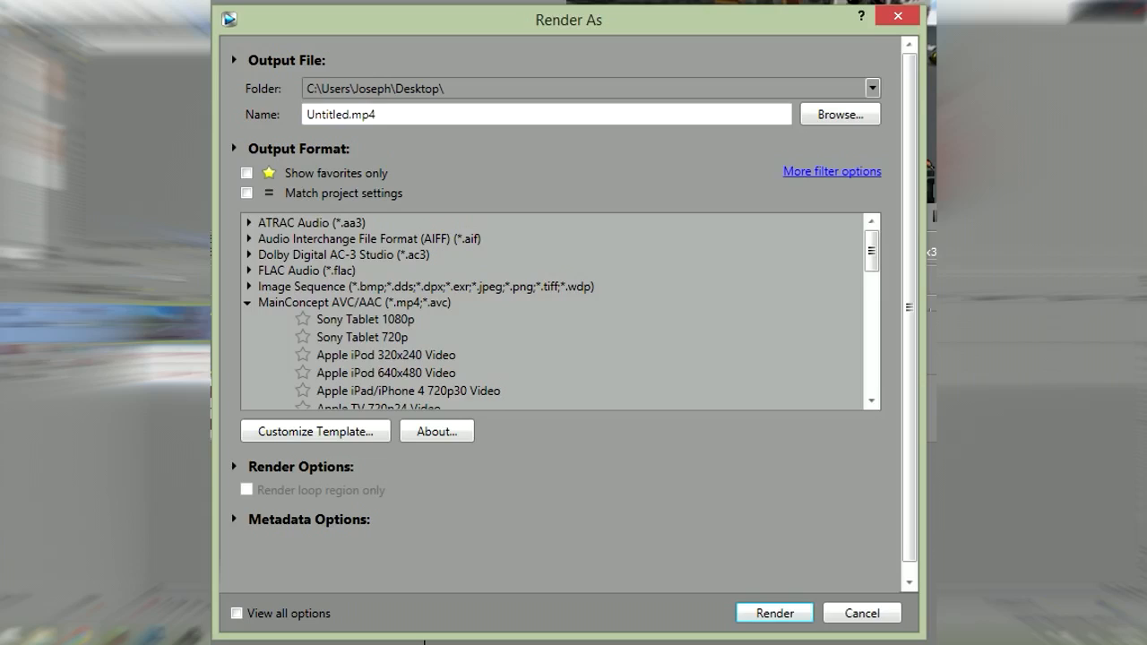
{"action": "left_click", "coordinate": [469, 332]}
{"action": "scroll", "coordinate": [468, 332], "scroll_direction": "down", "scroll_amount": 3}
{"action": "scroll", "coordinate": [469, 332], "scroll_direction": "down", "scroll_amount": 1}
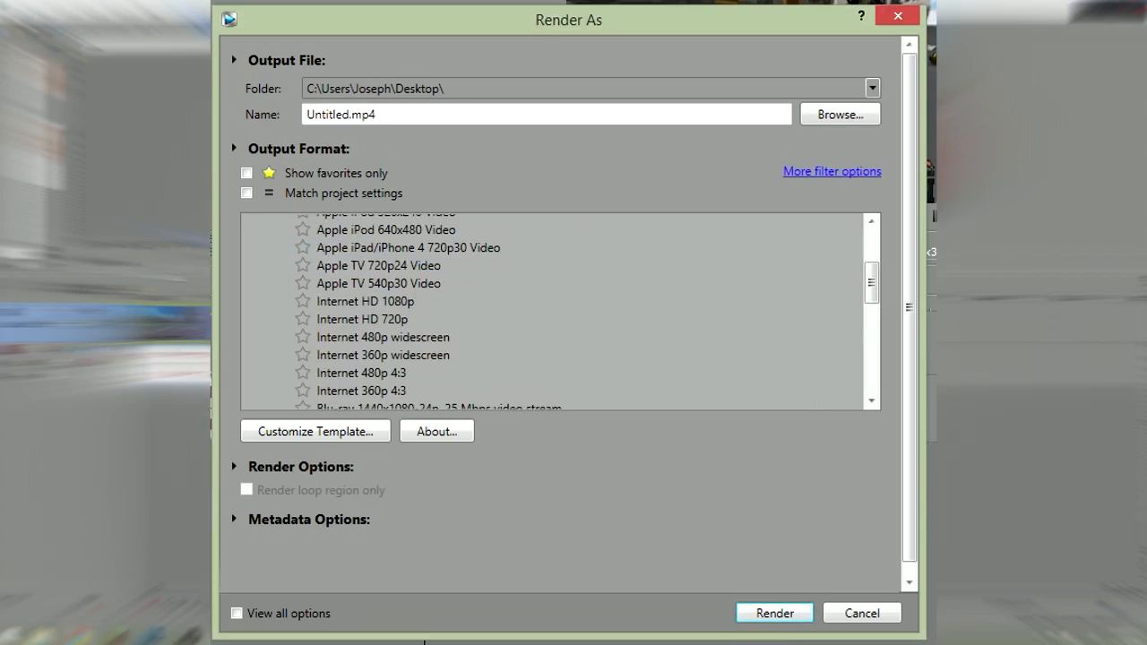
{"action": "left_click", "coordinate": [862, 612]}
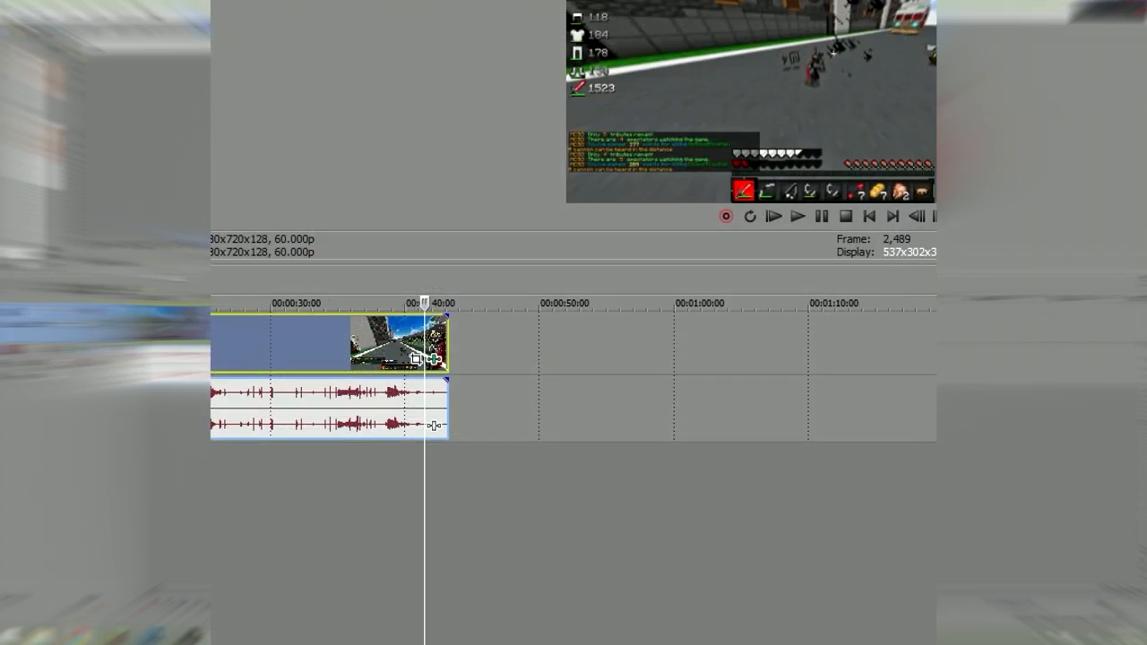
- Open the Internet HD 720p render template for customization and set its video profile to High
{"action": "left_click", "coordinate": [52, 24]}
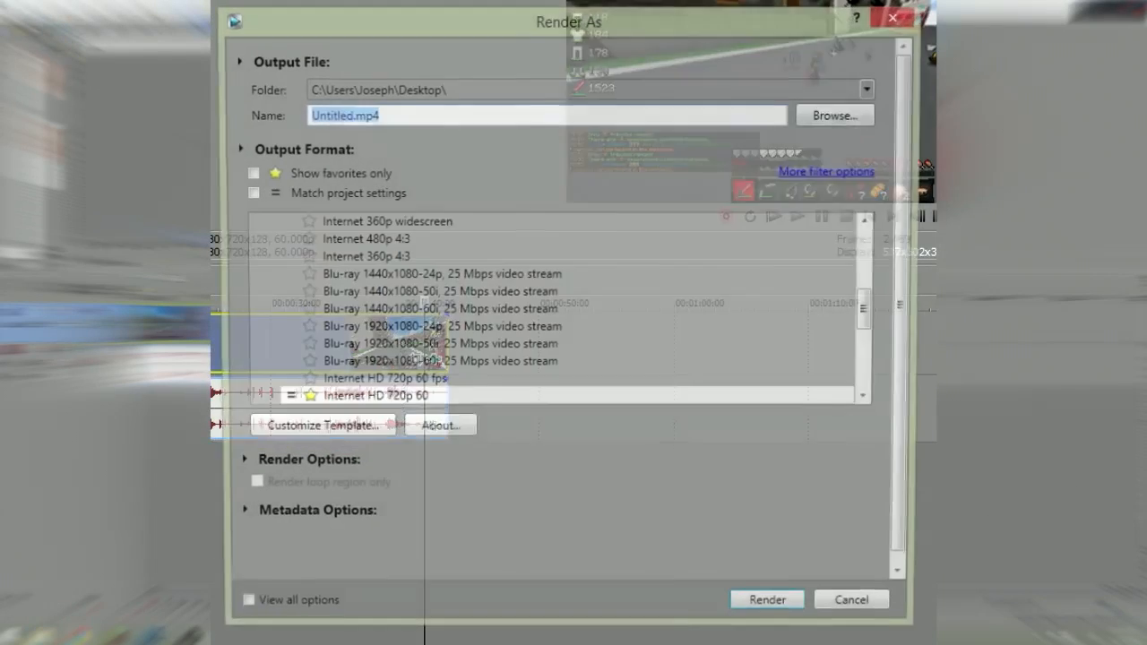
{"action": "left_click", "coordinate": [378, 333]}
{"action": "left_click", "coordinate": [377, 429]}
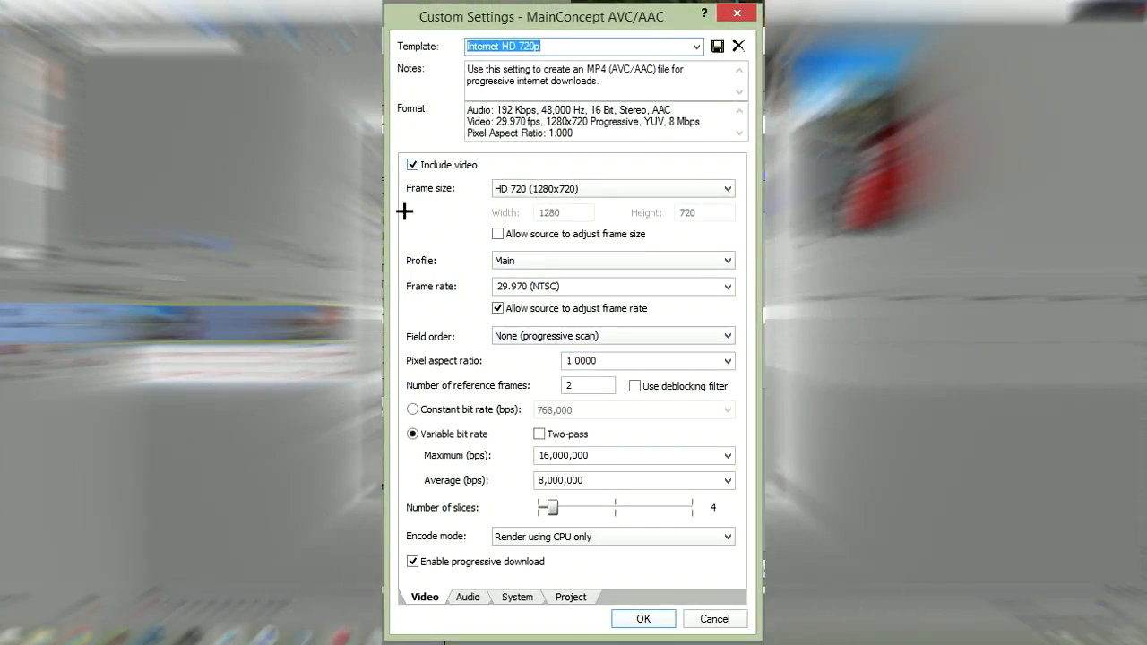
{"action": "left_click", "coordinate": [517, 261]}
{"action": "left_click", "coordinate": [512, 299]}
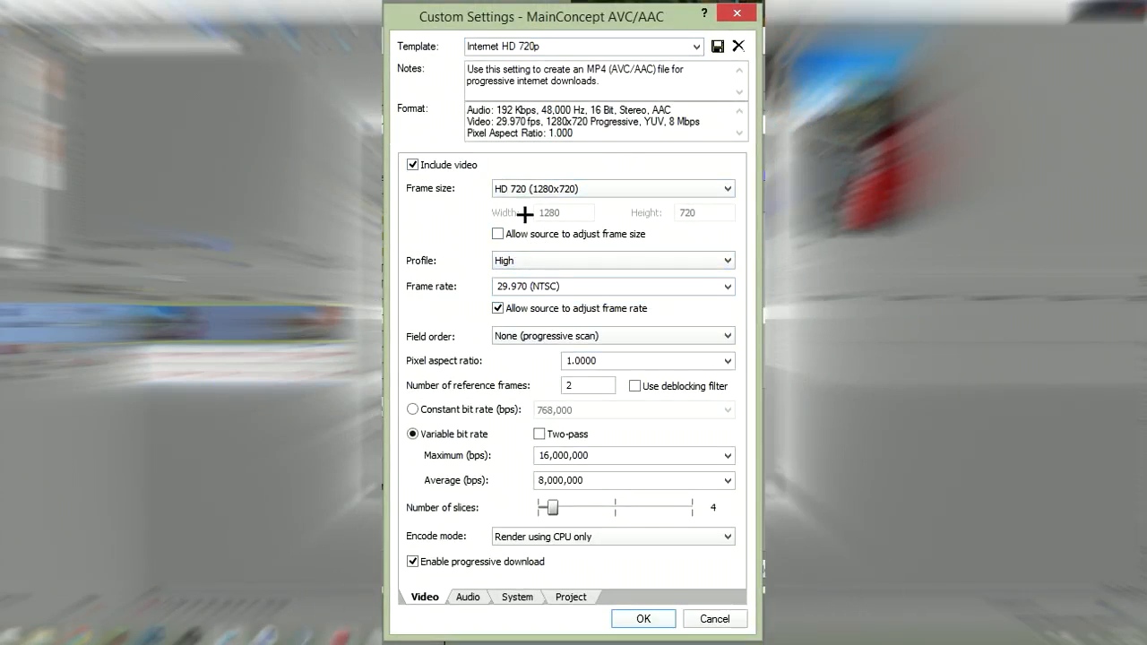
- Set the template's frame rate to 60 fps and stop the source from adjusting the frame rate
{"action": "left_click", "coordinate": [548, 284]}
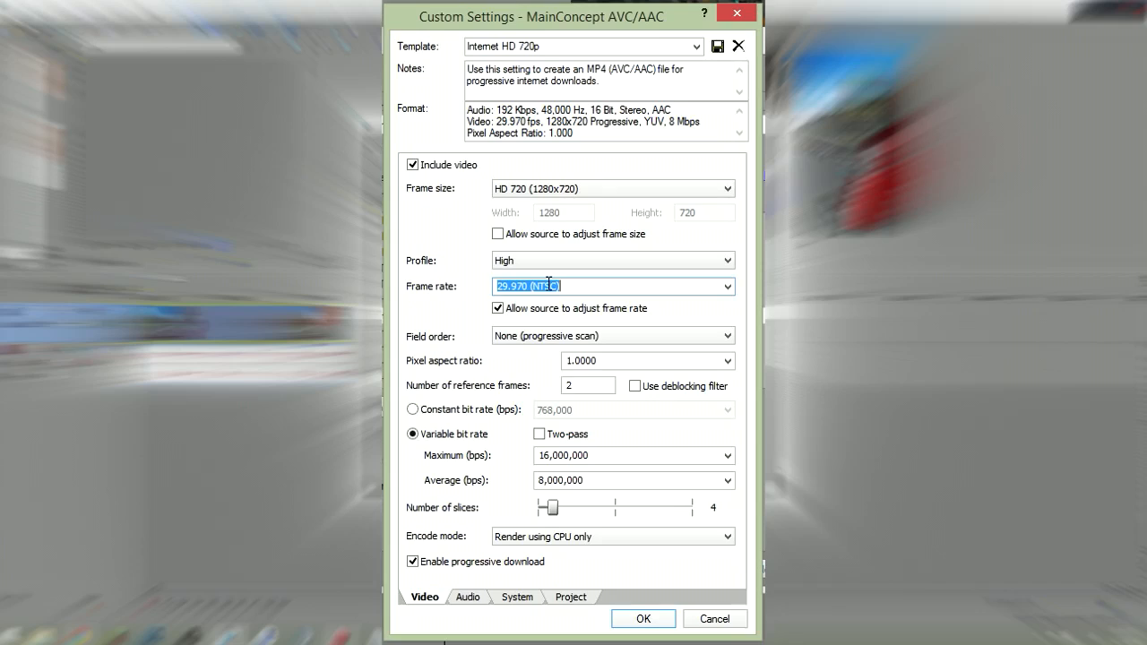
{"action": "type", "text": "60"}
{"action": "left_click", "coordinate": [494, 309]}
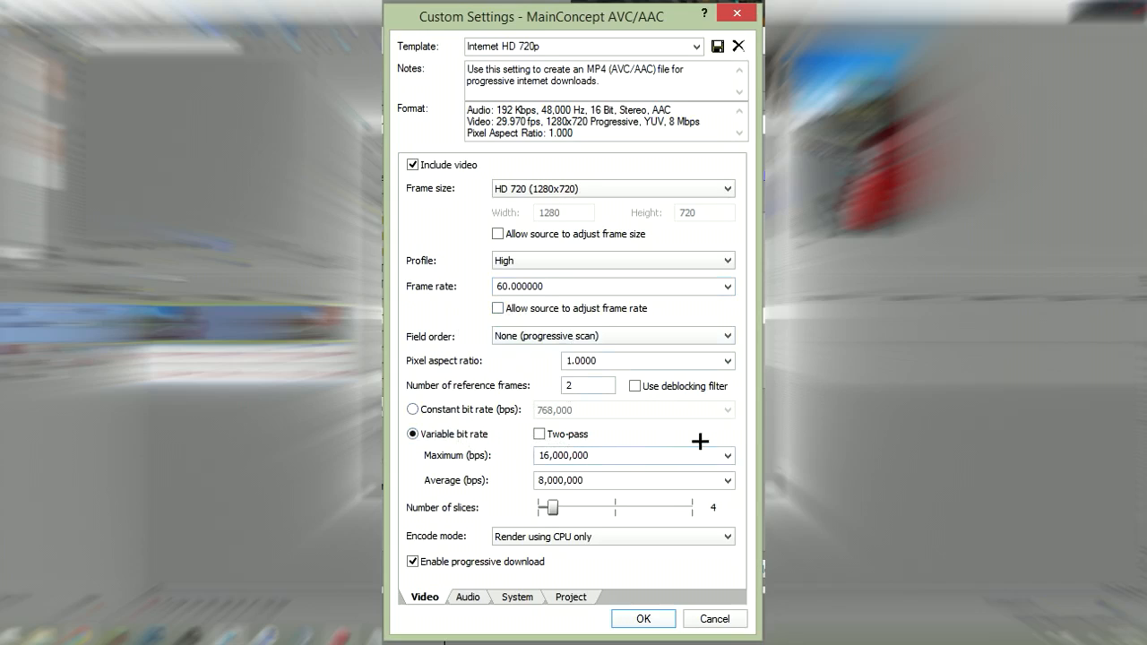
- Set both the maximum and average variable bit rate to 20,000,000 bps, with encode mode Render using CPU only
{"action": "left_click", "coordinate": [728, 455]}
{"action": "left_click", "coordinate": [622, 548]}
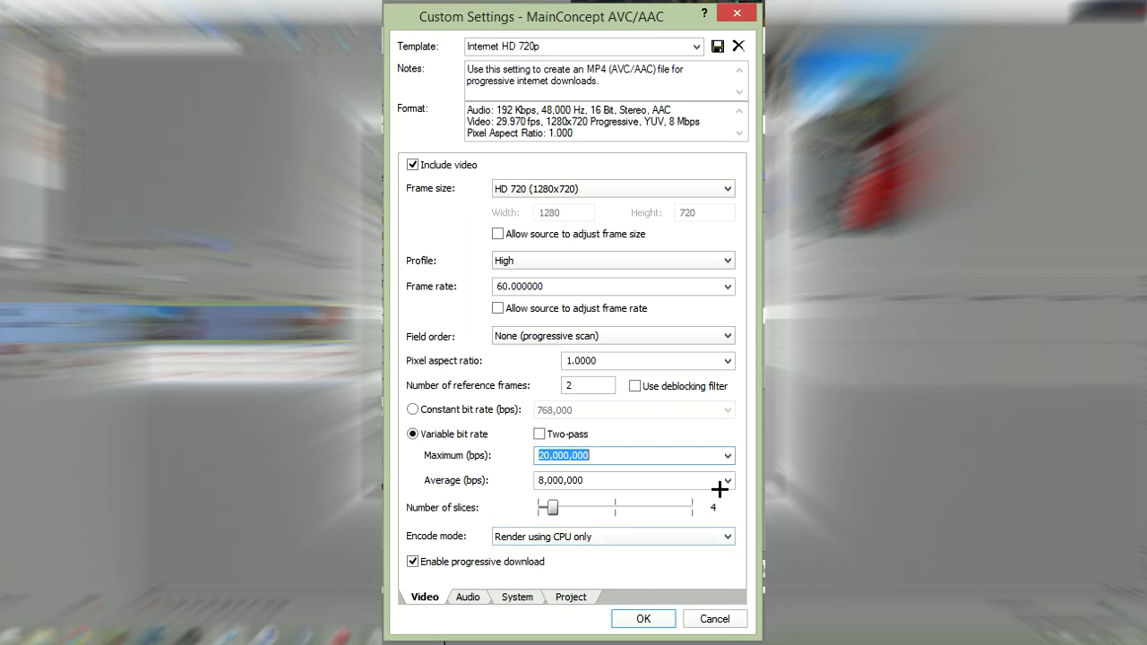
{"action": "left_click", "coordinate": [722, 483]}
{"action": "left_click", "coordinate": [660, 577]}
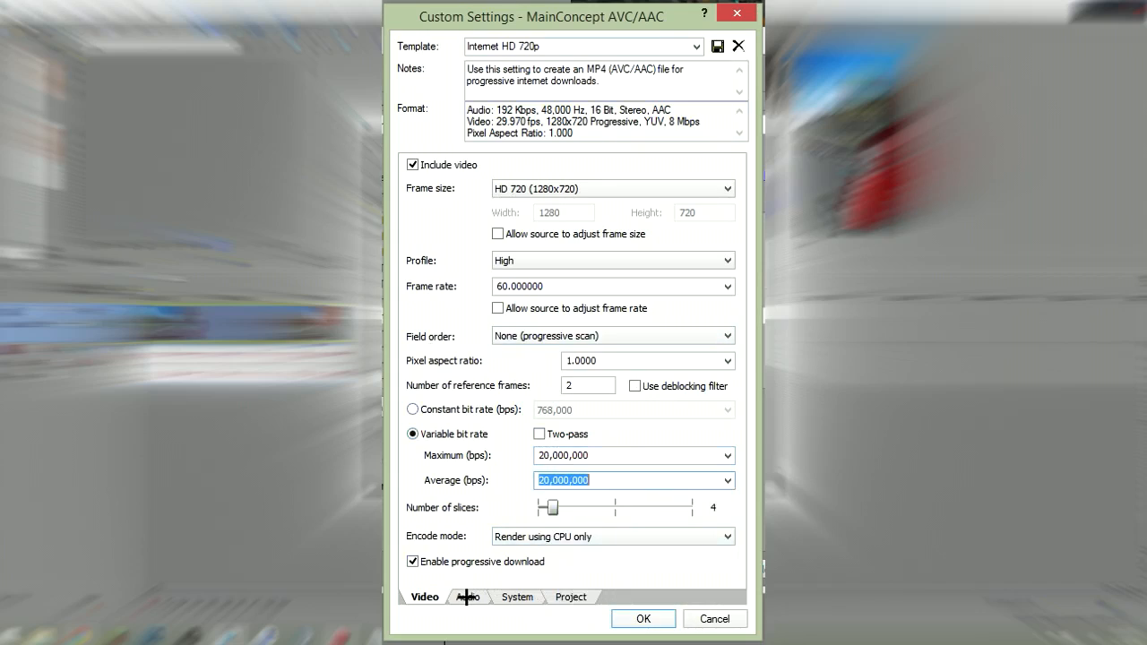
{"action": "left_click", "coordinate": [562, 539]}
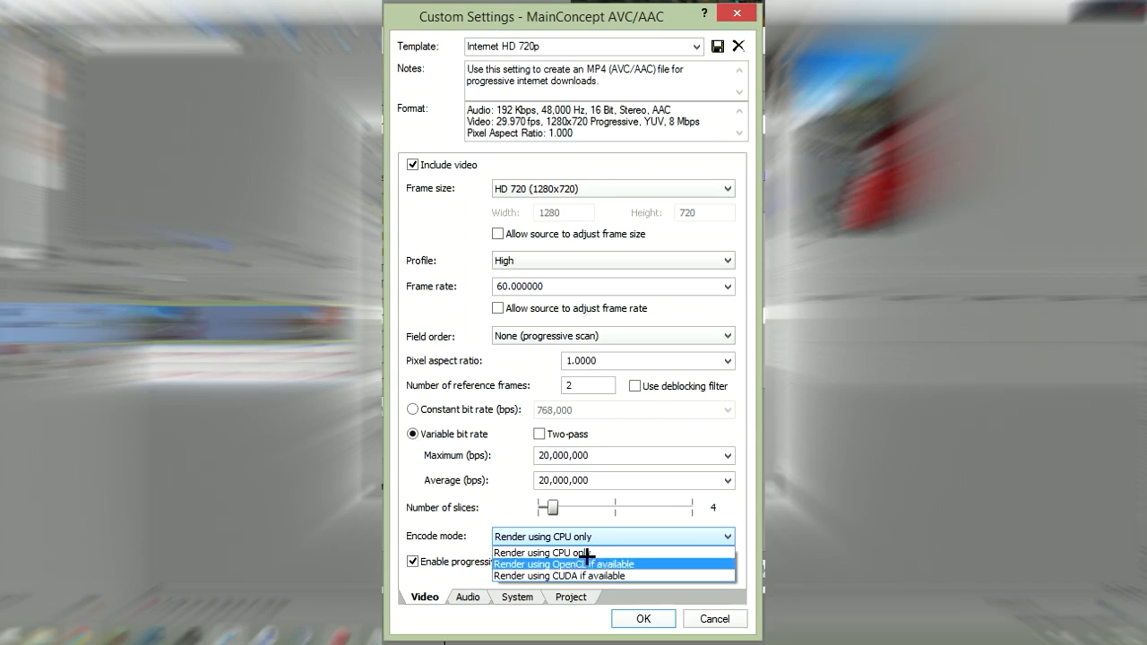
{"action": "left_click", "coordinate": [609, 553]}
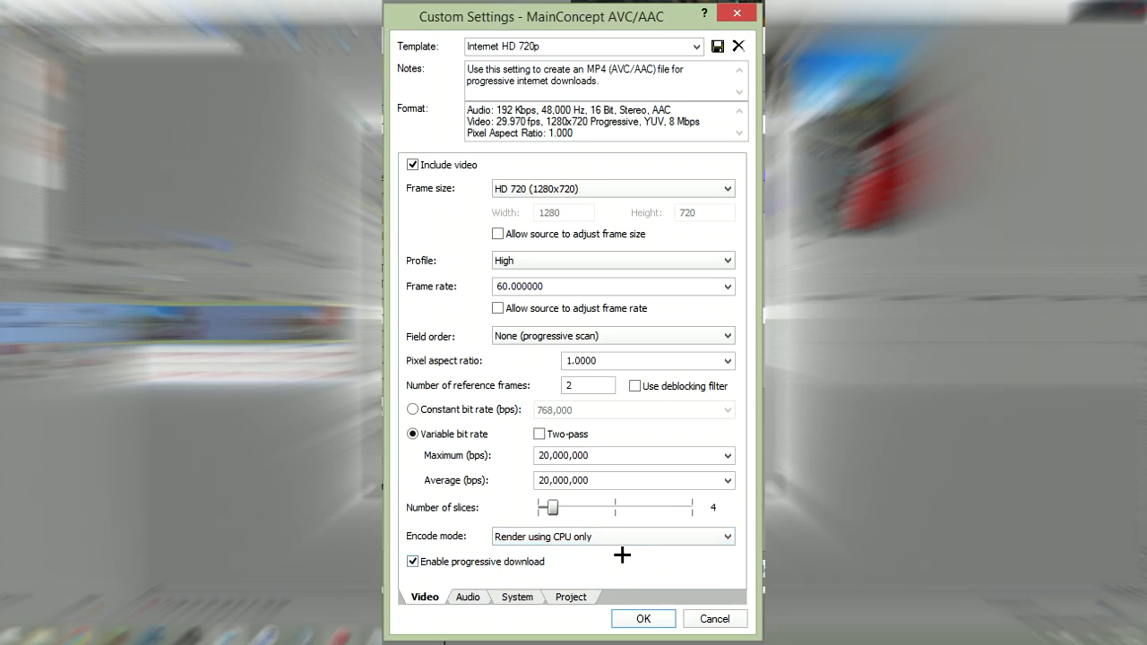
- Set the template's video rendering quality to Best and return to its video settings
{"action": "left_click", "coordinate": [467, 597]}
{"action": "left_click", "coordinate": [570, 597]}
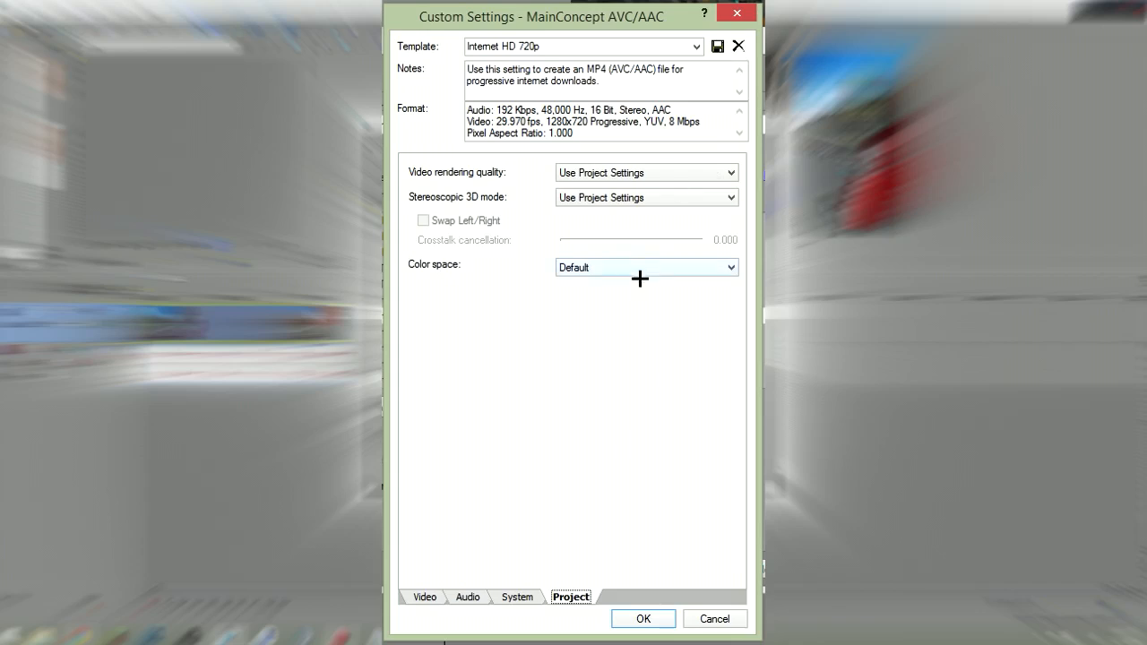
{"action": "left_click", "coordinate": [612, 172]}
{"action": "left_click", "coordinate": [613, 231]}
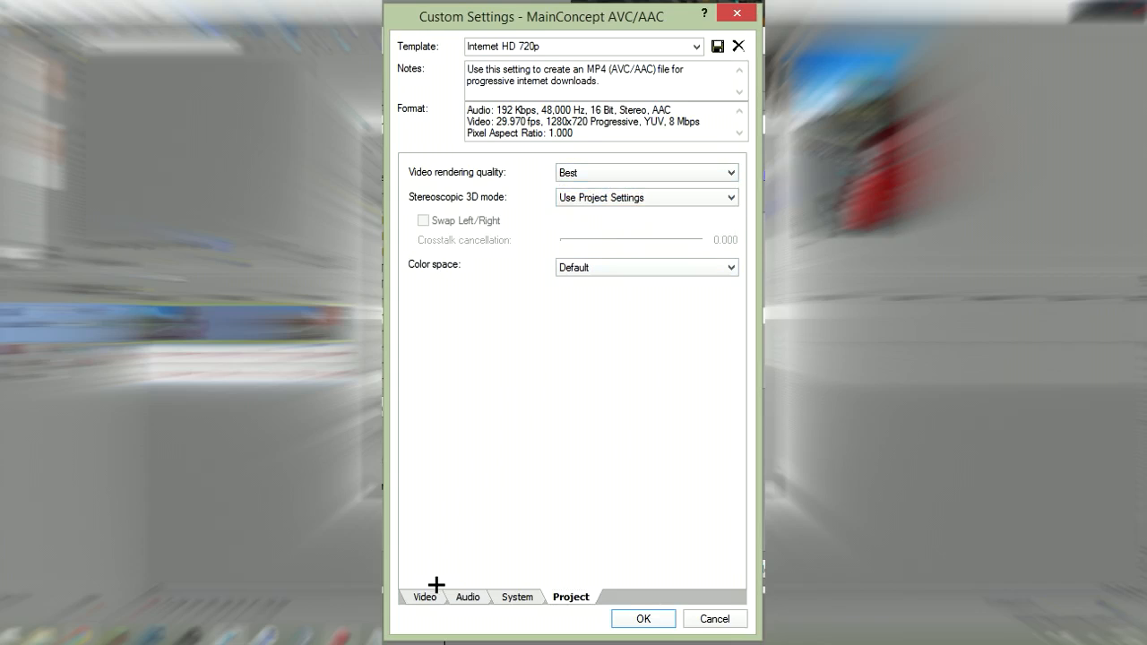
{"action": "left_click", "coordinate": [426, 595]}
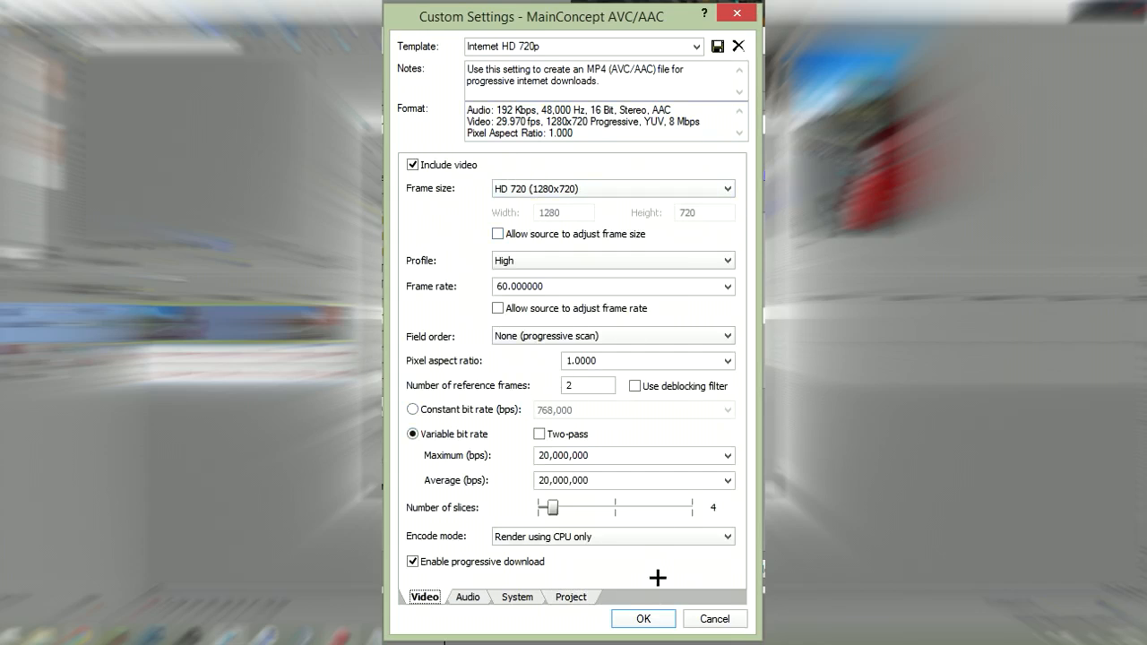
- Save the customized render template under the name Internet HD 720p 60fps and accept its settings
{"action": "left_click", "coordinate": [556, 40]}
{"action": "key", "text": "End"}
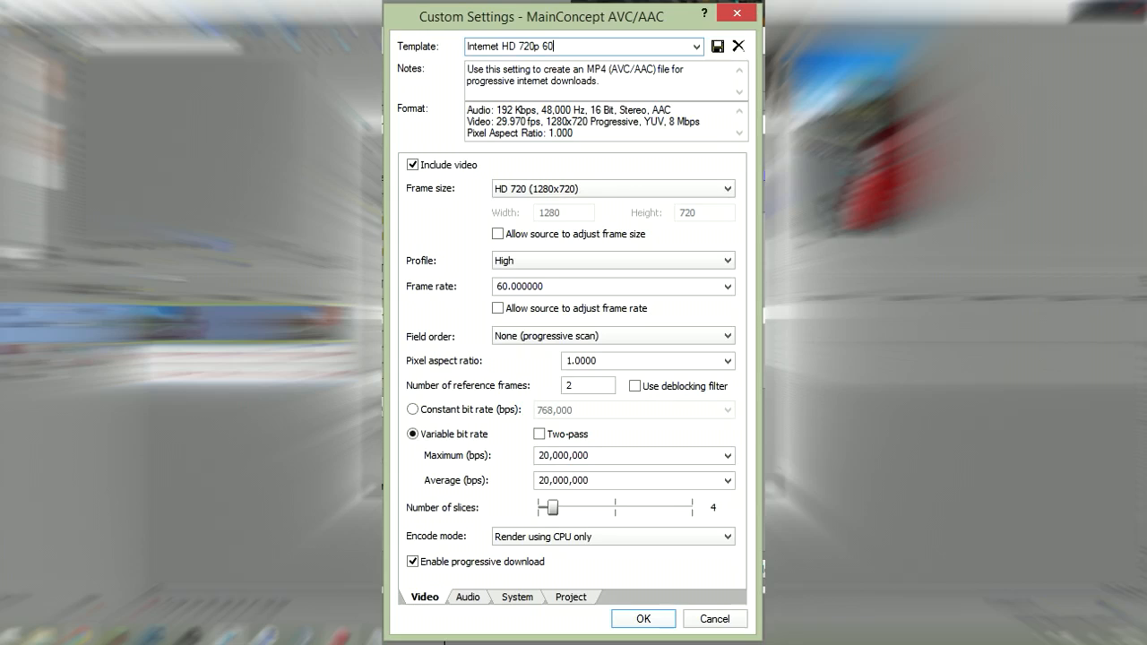
{"action": "type", "text": "60fps"}
{"action": "left_click", "coordinate": [717, 45]}
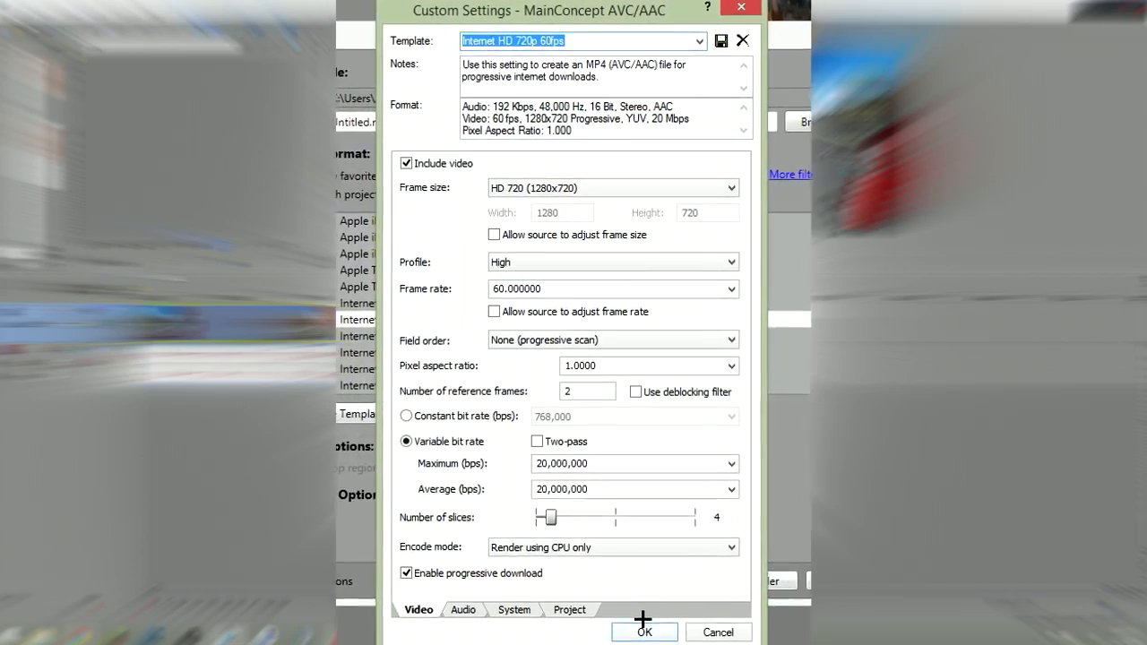
{"action": "left_click", "coordinate": [643, 627]}
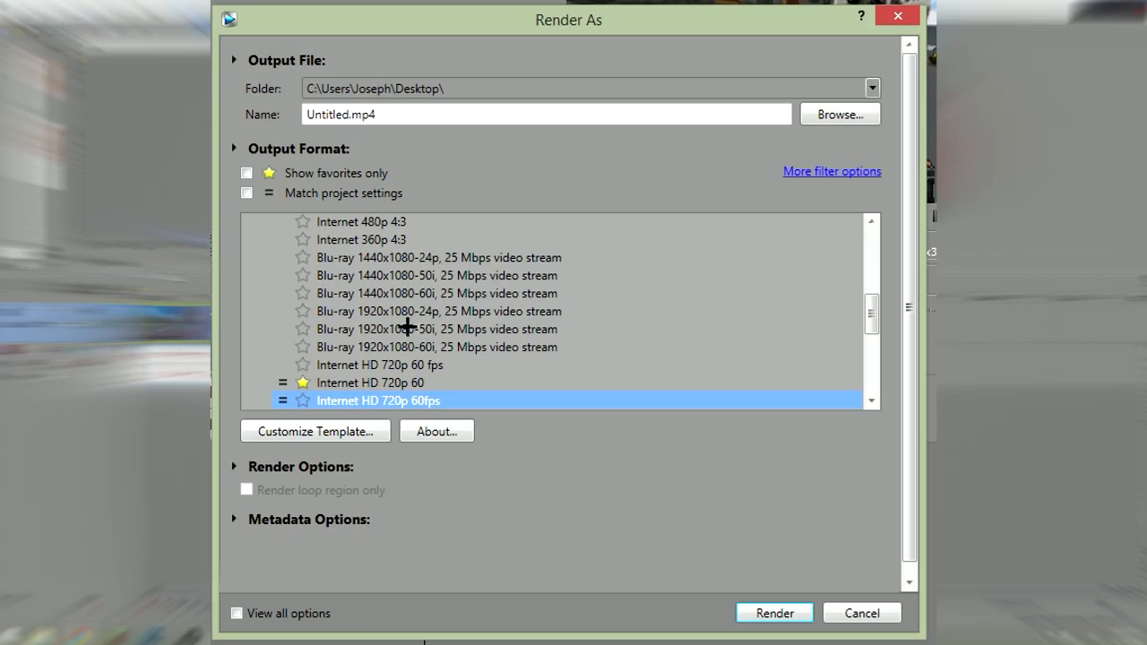
- Mark the Internet HD 720p 60fps template as a favorite and check it in the favorites-only list before restoring the full list
{"action": "left_click", "coordinate": [303, 401]}
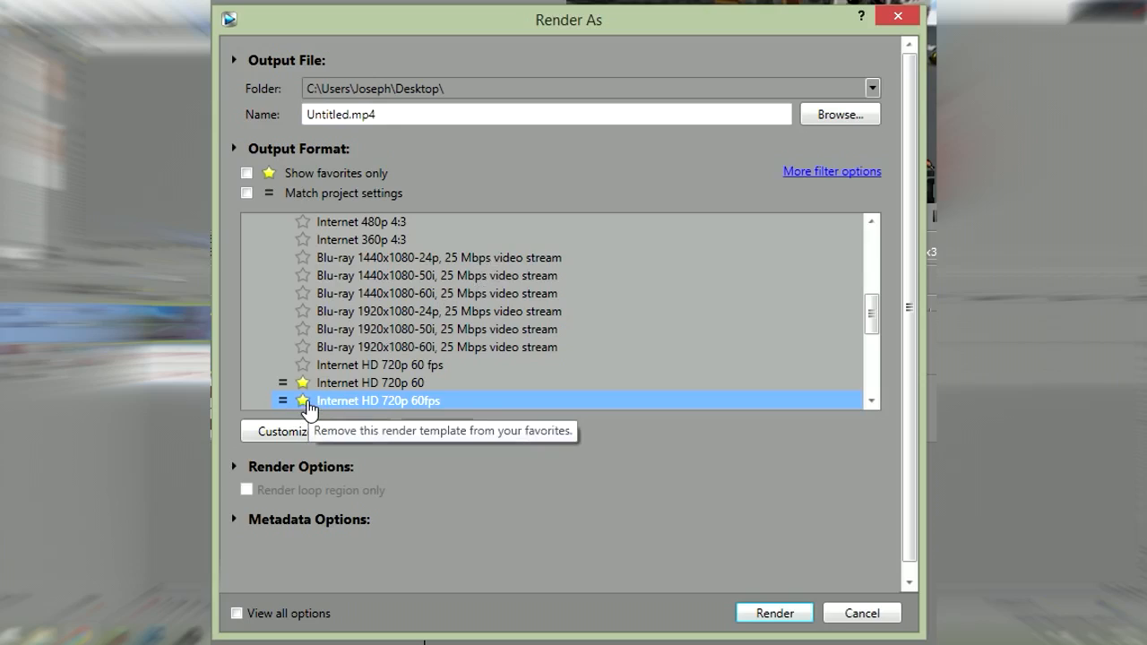
{"action": "left_click", "coordinate": [246, 173]}
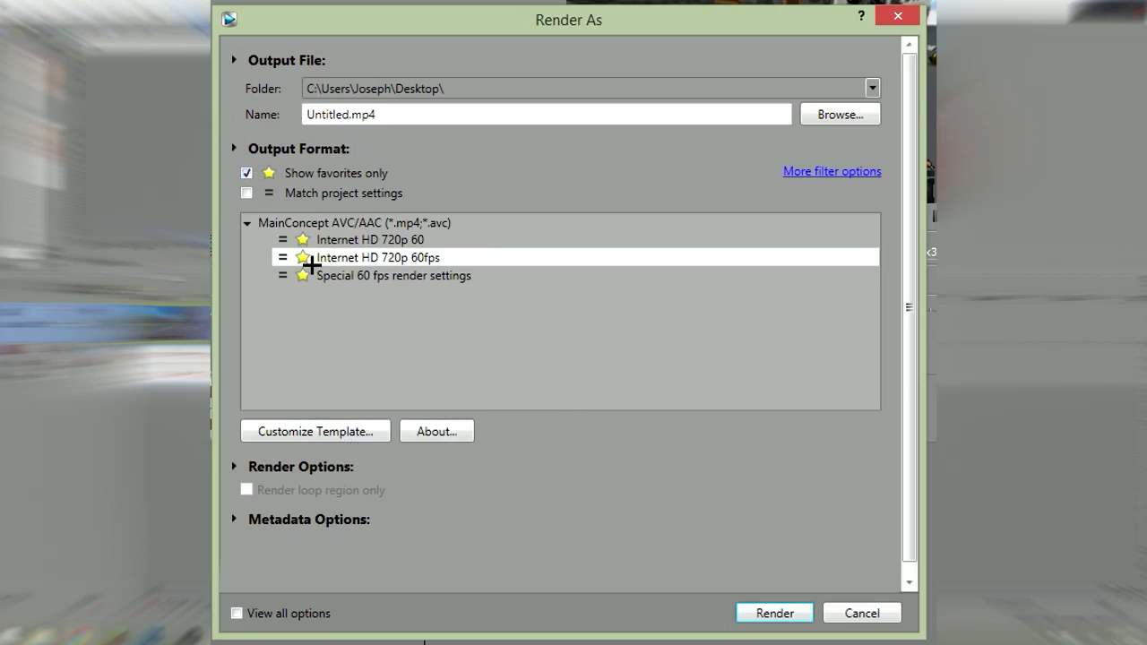
{"action": "left_click", "coordinate": [246, 173]}
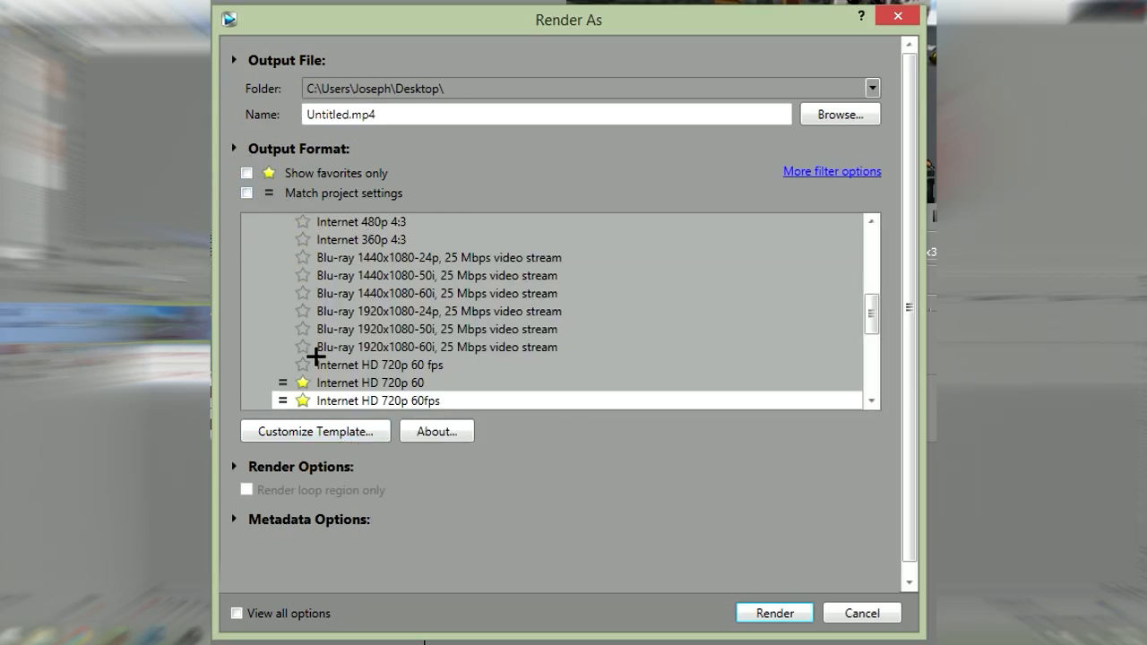
{"action": "left_click", "coordinate": [246, 160]}
{"action": "left_click", "coordinate": [380, 262]}
{"action": "left_click", "coordinate": [246, 159]}
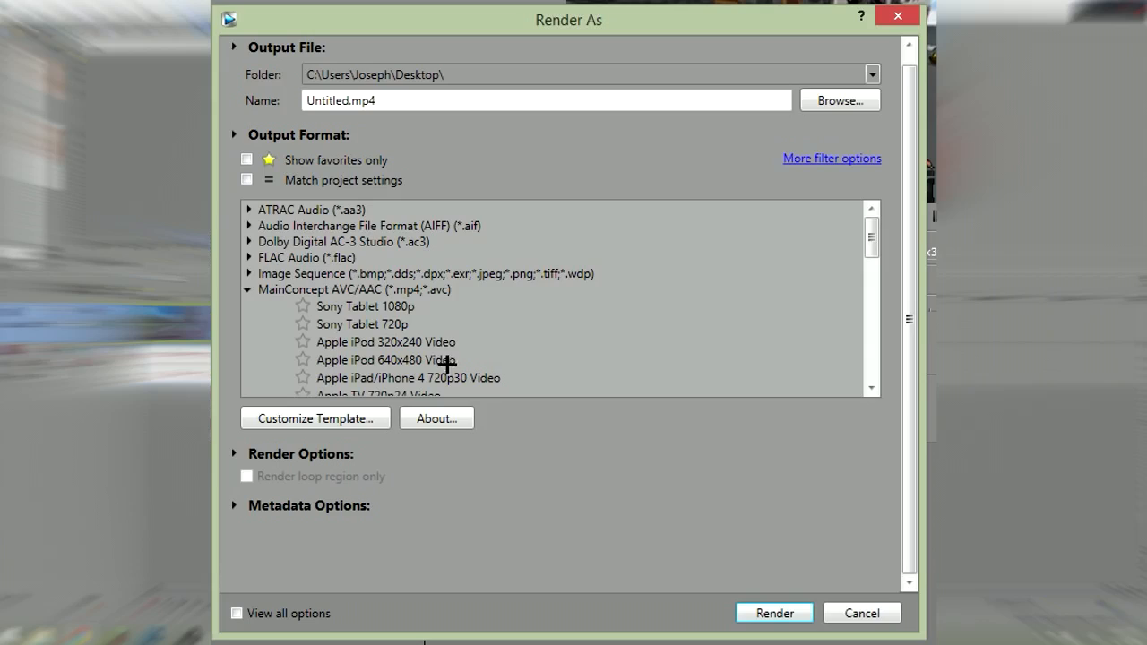
- Render the project to a file named video on the Desktop using the Internet HD 720p 60fps template
{"action": "scroll", "coordinate": [450, 319], "scroll_direction": "down", "scroll_amount": 10}
{"action": "left_click", "coordinate": [387, 301]}
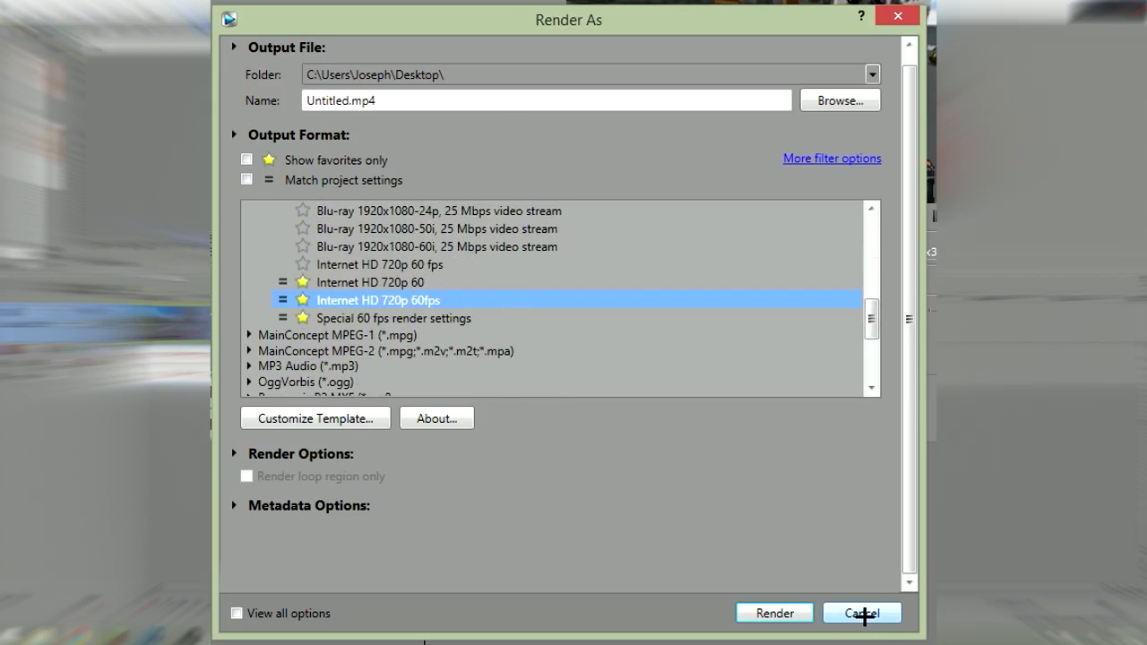
{"action": "left_click", "coordinate": [535, 101]}
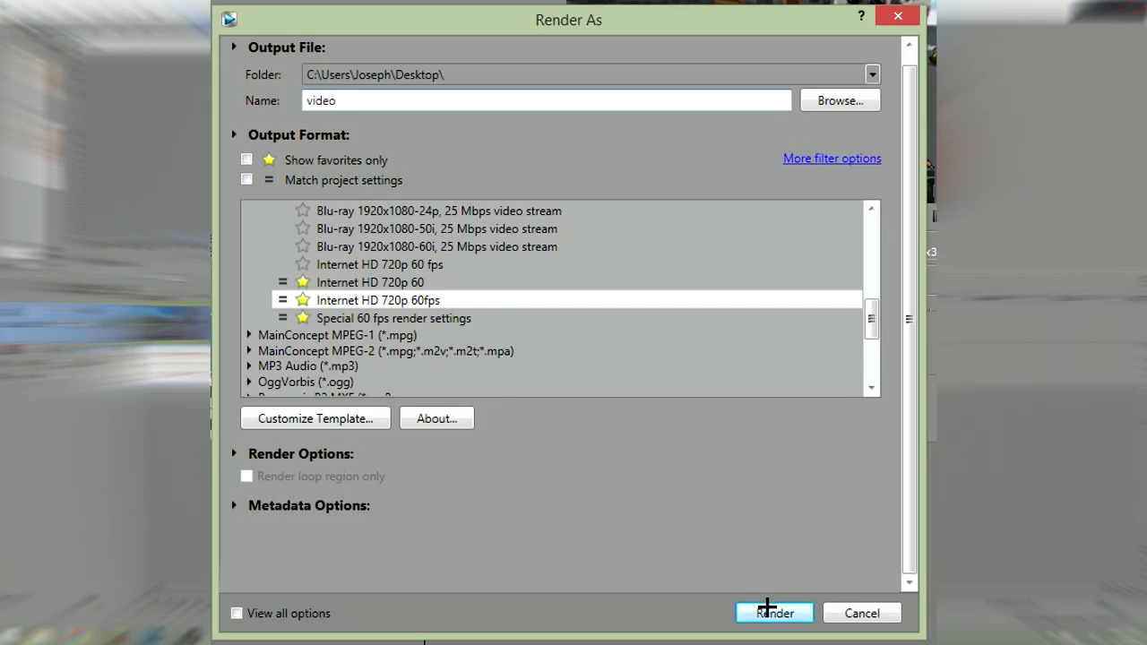
{"action": "left_click", "coordinate": [767, 609]}
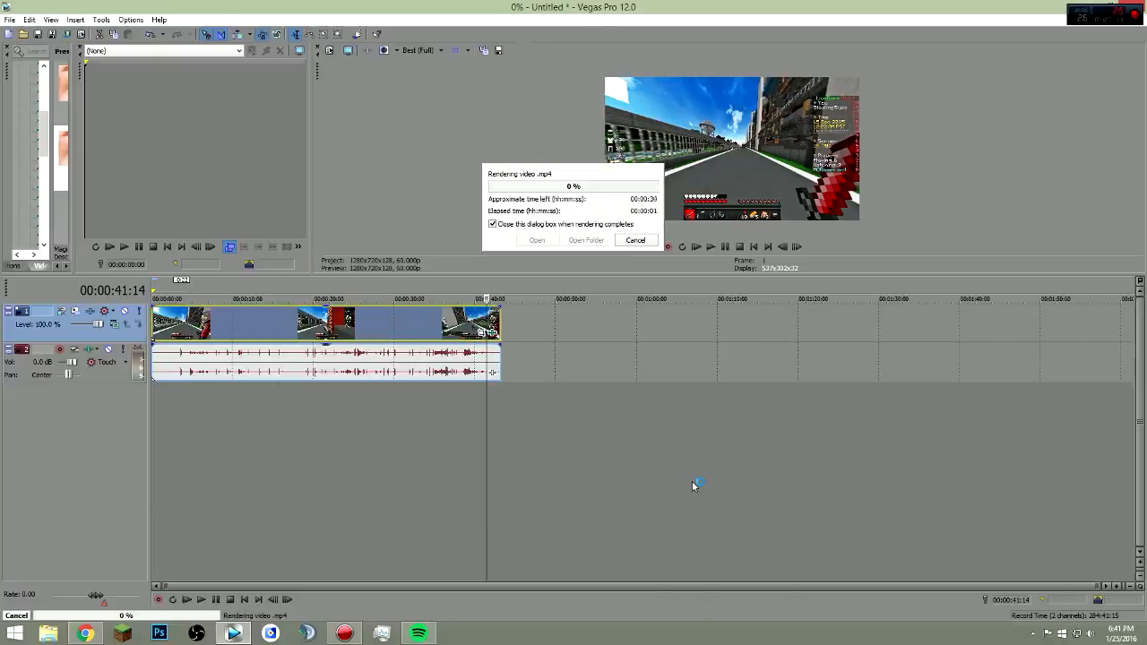